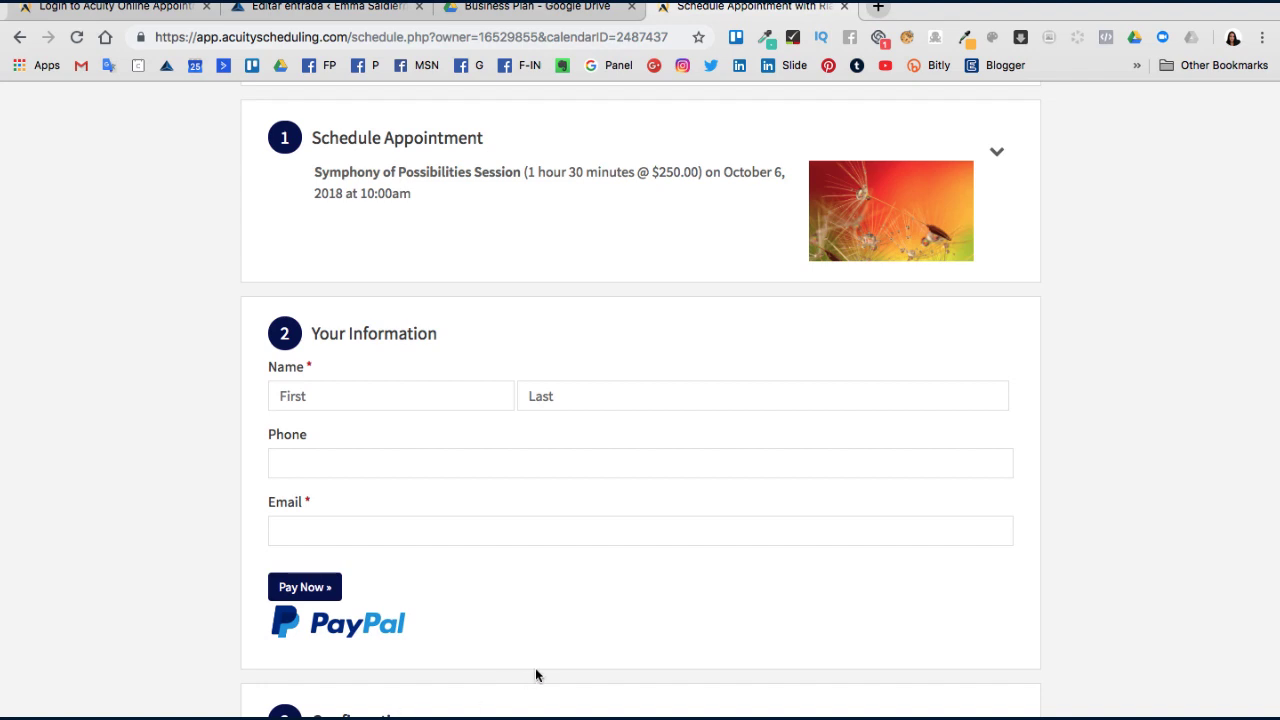
# - Look through the services offered on the client booking page and select REGISTRACION on December 20 at 11:00am, continuing to the client information form
pyautogui.scroll(2, 534, 674)
pyautogui.click(677, 384)
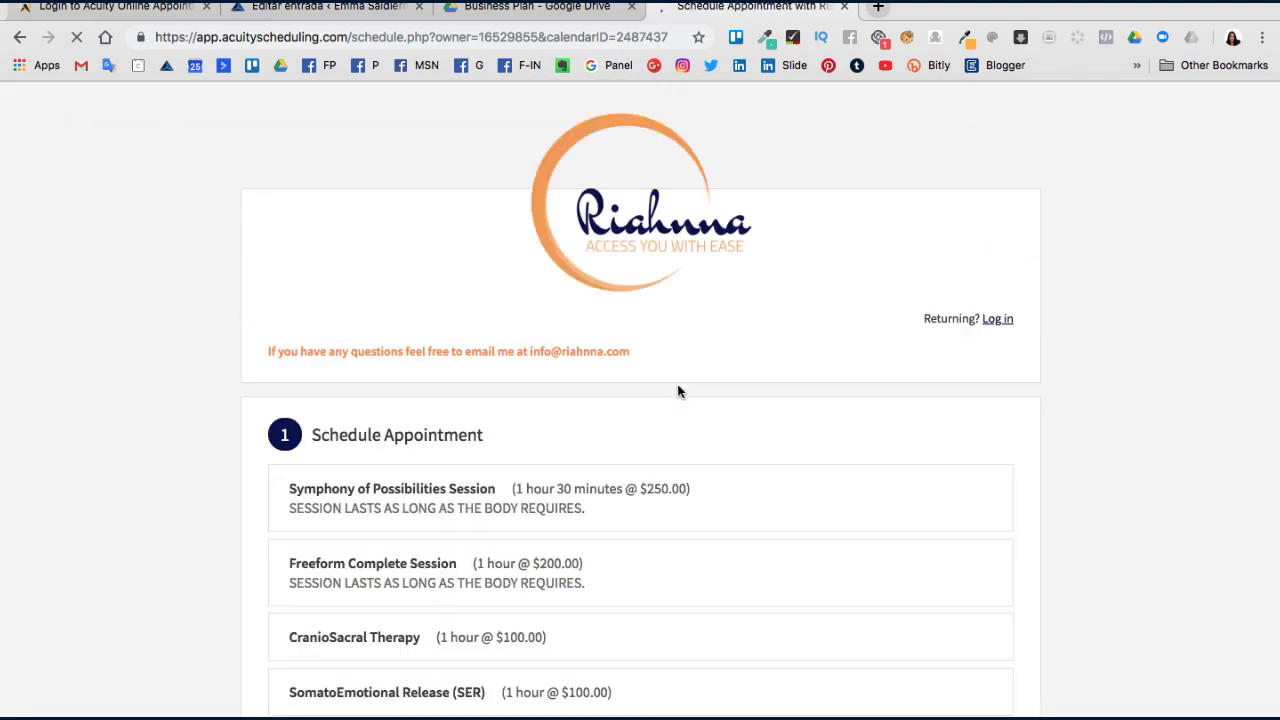
pyautogui.scroll(-4, 645, 509)
pyautogui.scroll(-1, 645, 509)
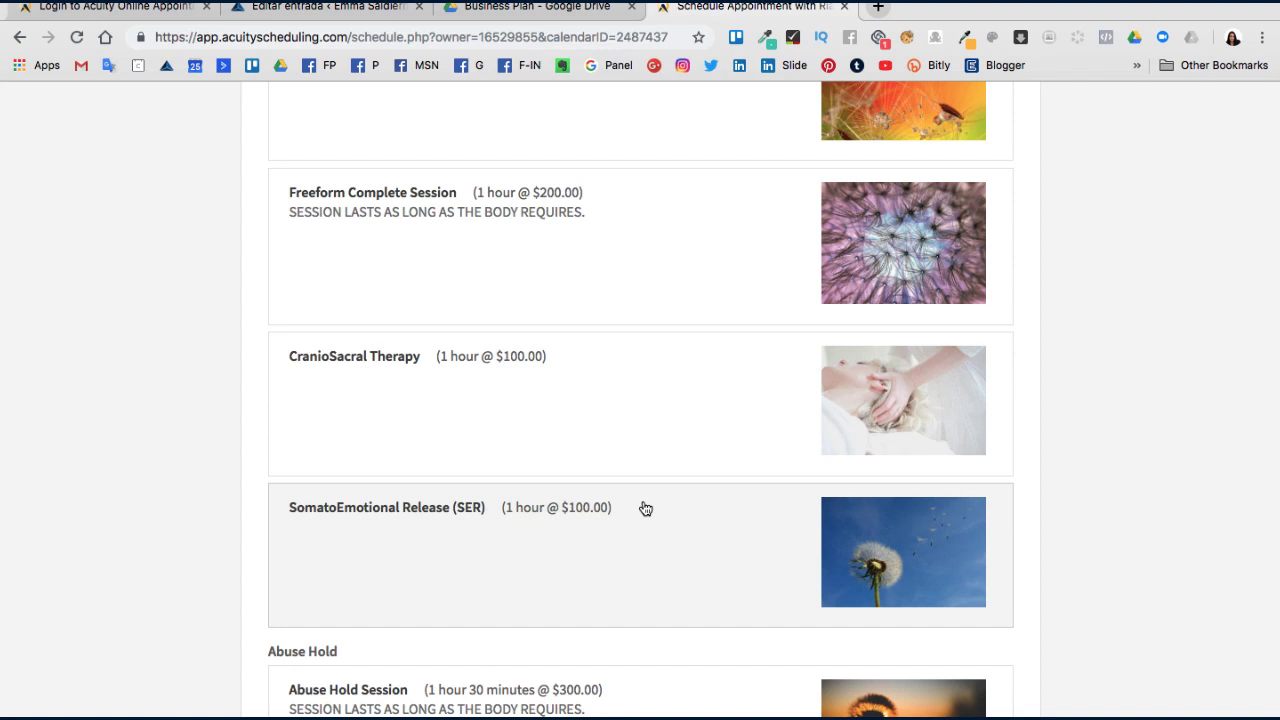
pyautogui.scroll(-5, 591, 651)
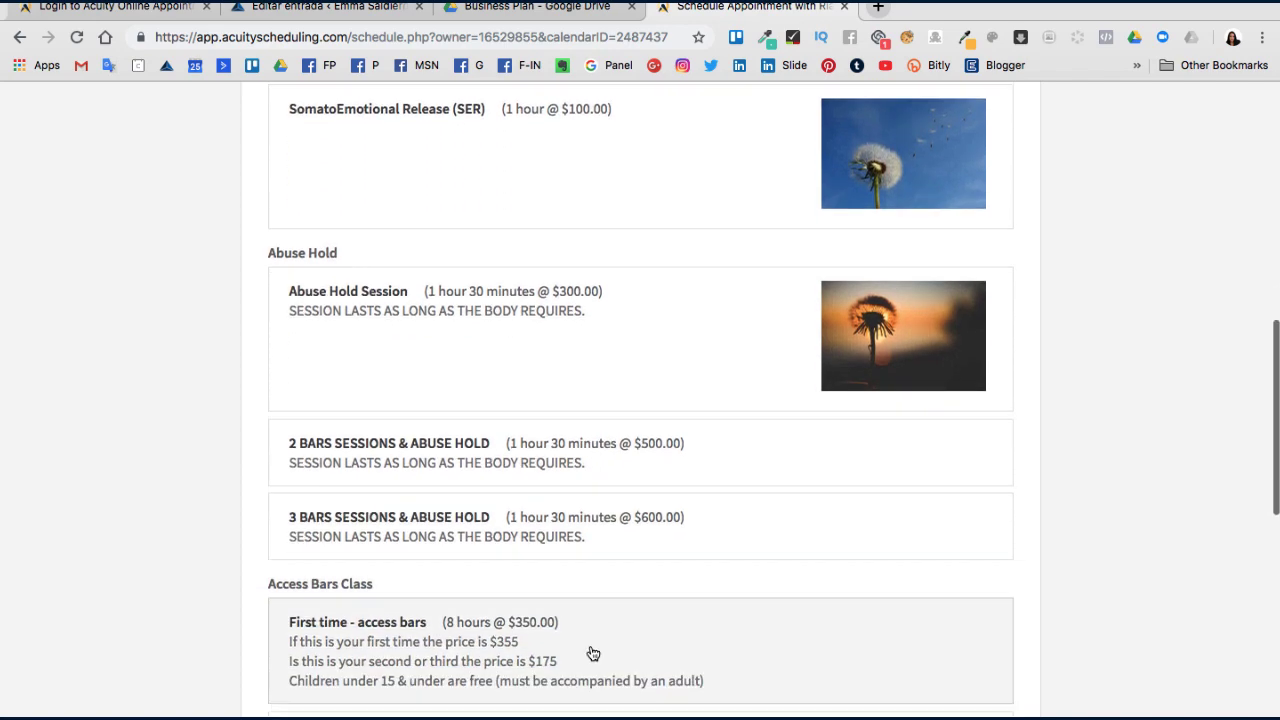
pyautogui.scroll(-8, 592, 653)
pyautogui.scroll(-3, 591, 651)
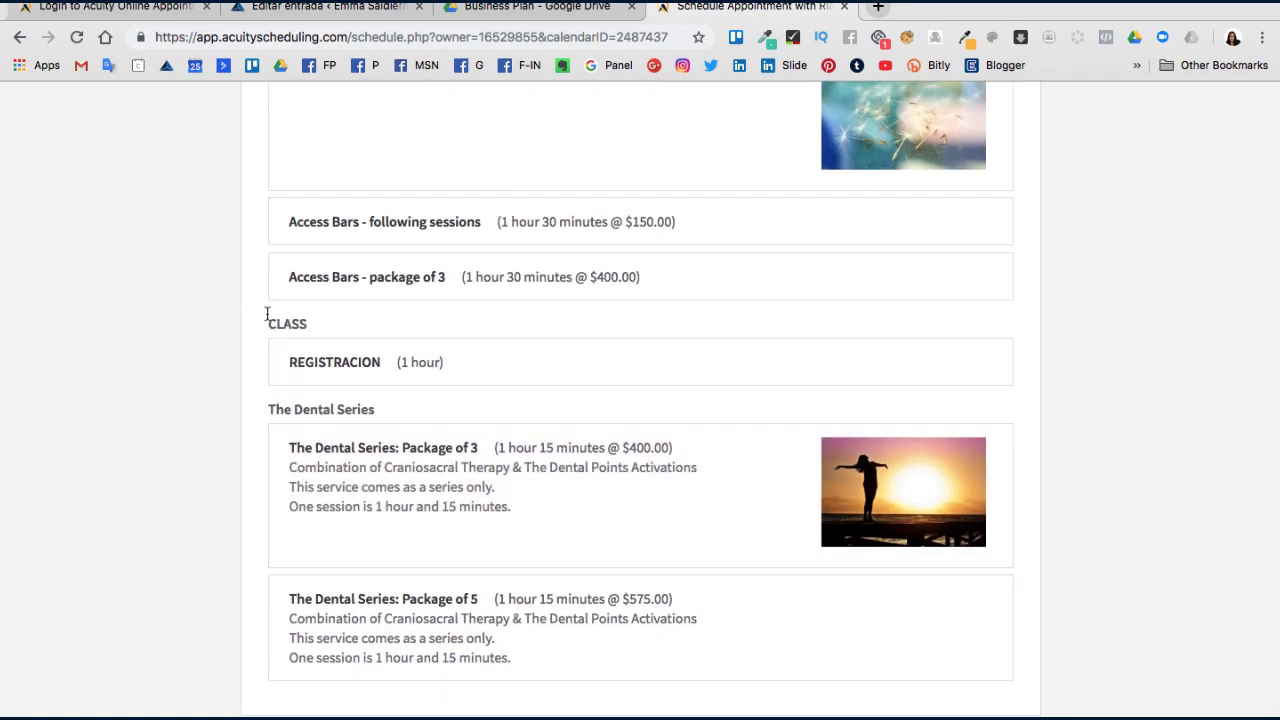
pyautogui.click(338, 367)
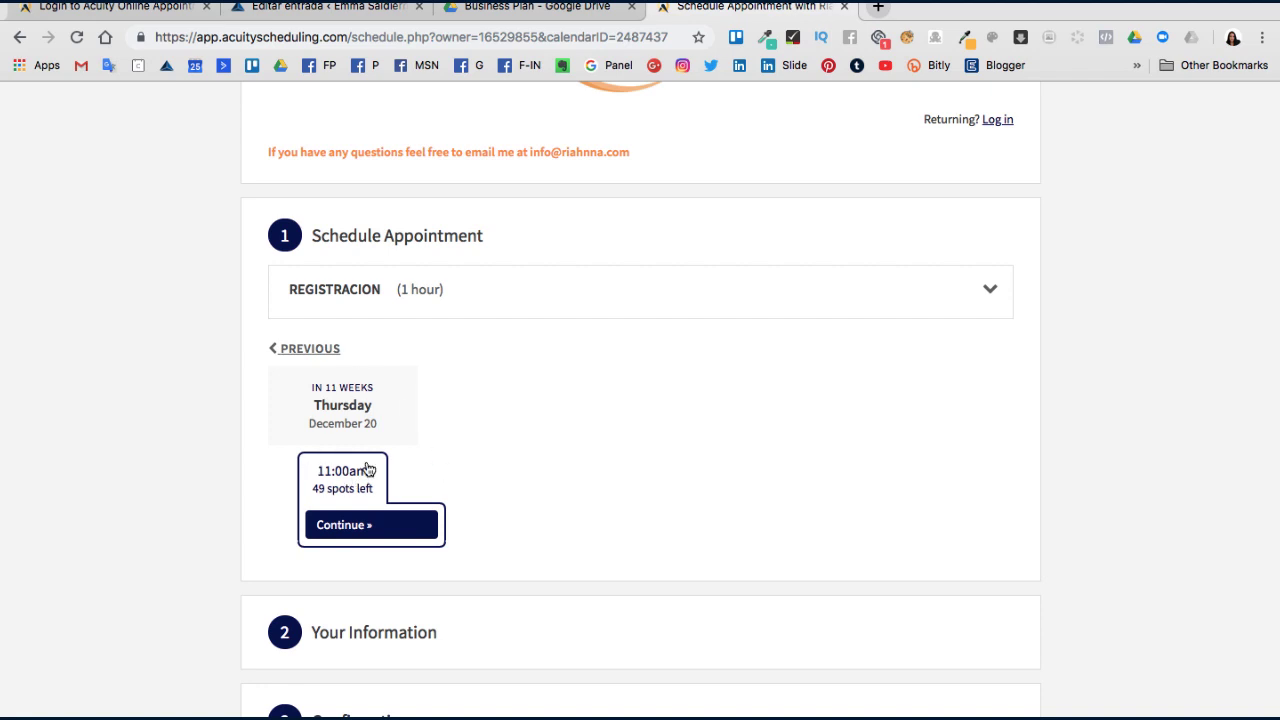
pyautogui.click(357, 528)
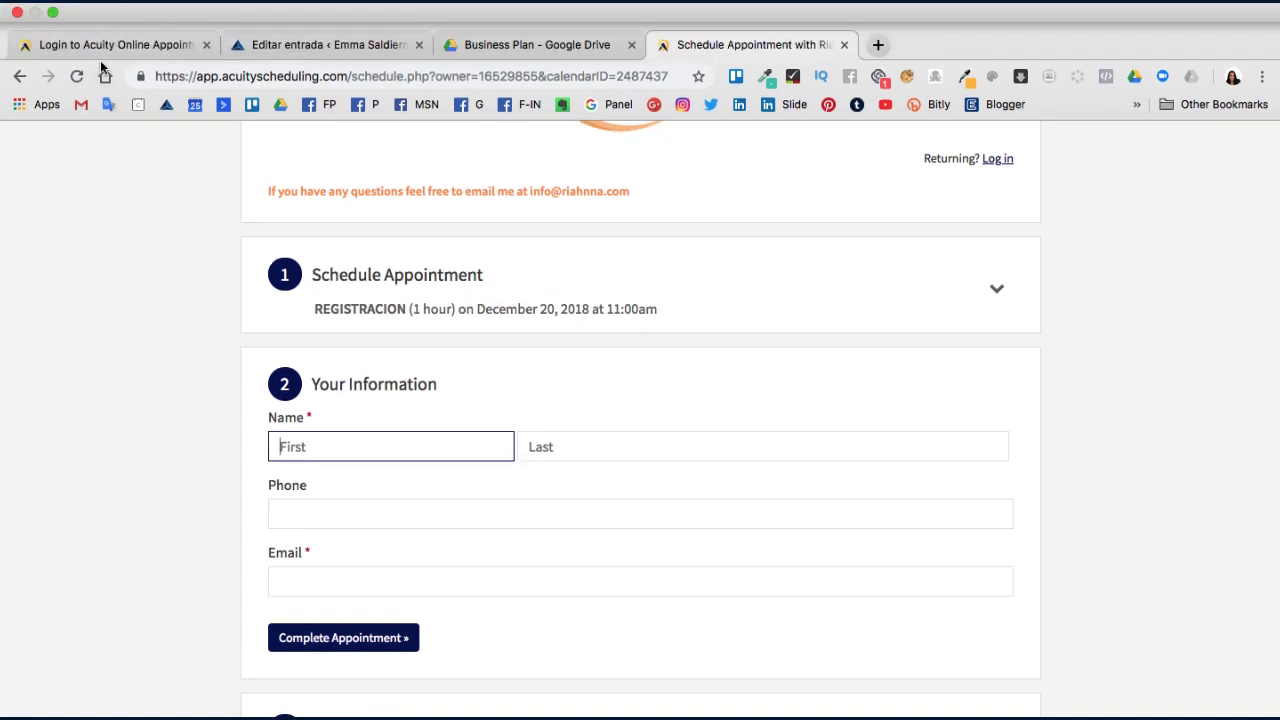
# - View the Acuity Scheduling sign-up form, and log in to the existing account with the saved credentials
pyautogui.click(109, 46)
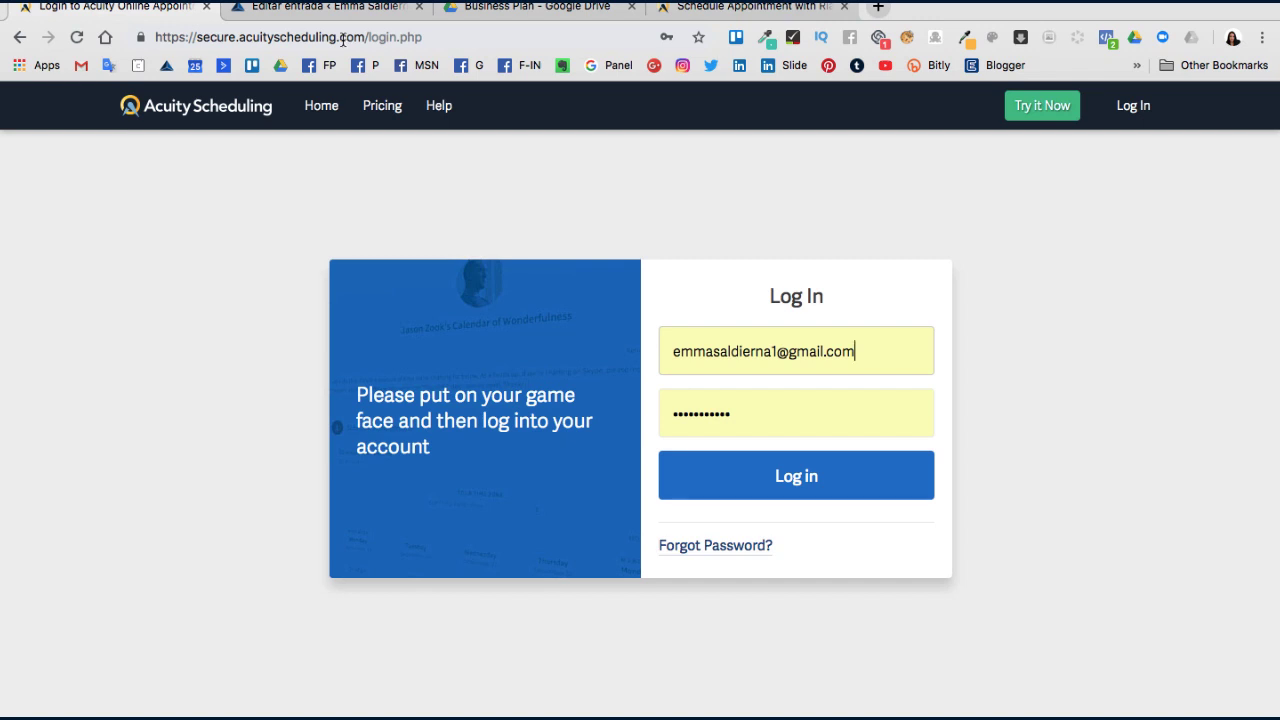
pyautogui.click(1043, 116)
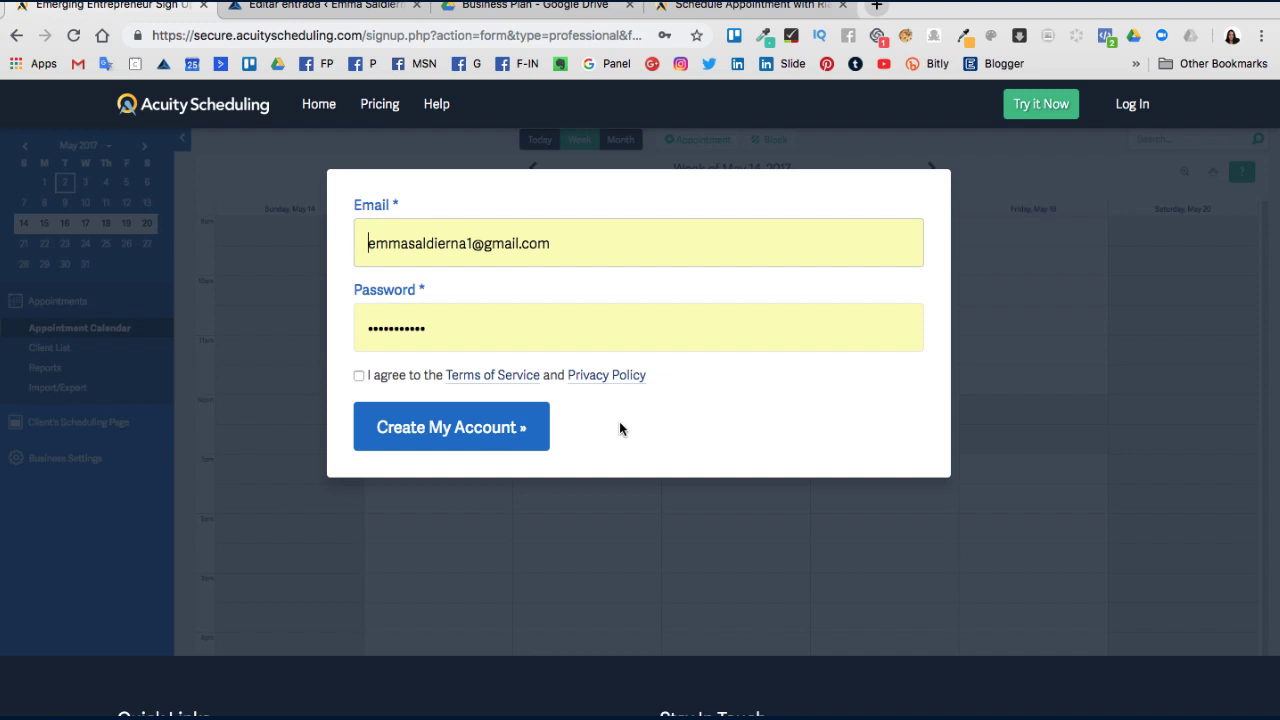
pyautogui.click(1131, 113)
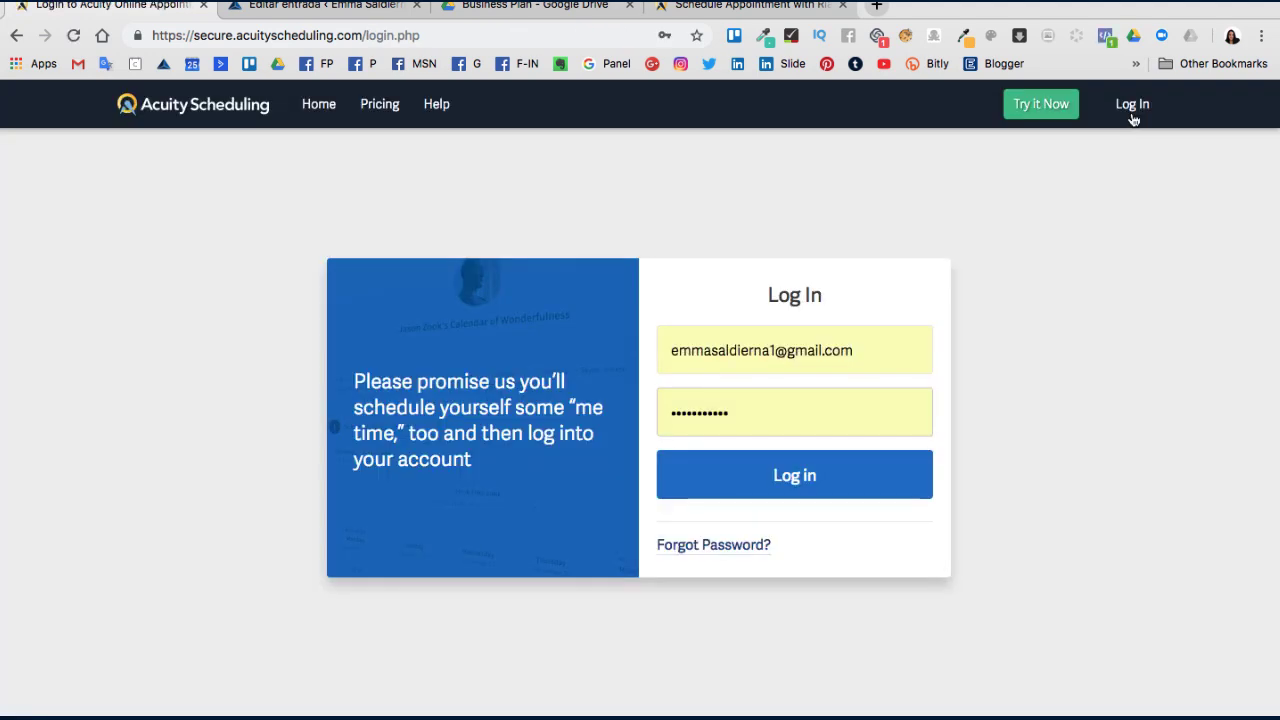
pyautogui.click(815, 476)
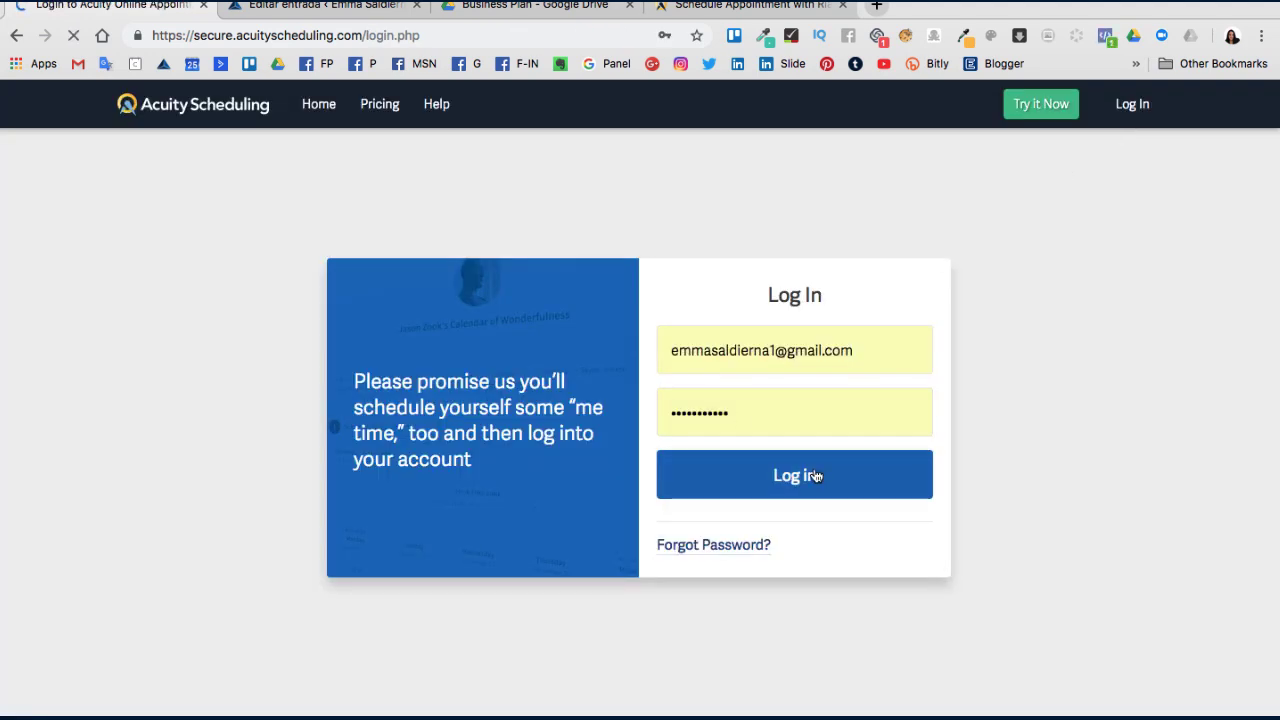
# - Look over the business settings and open the availability and limits editor for the existing calendar
pyautogui.scroll(-1, 135, 600)
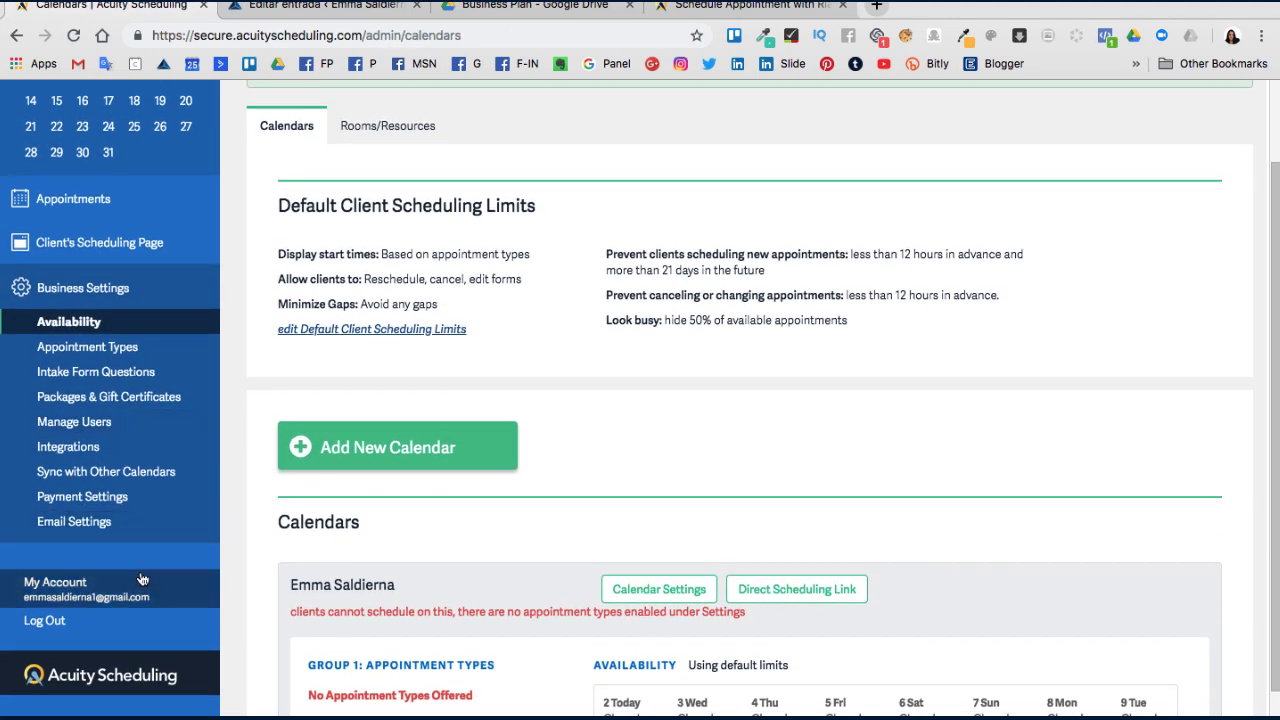
pyautogui.scroll(-1, 135, 600)
pyautogui.scroll(2, 132, 592)
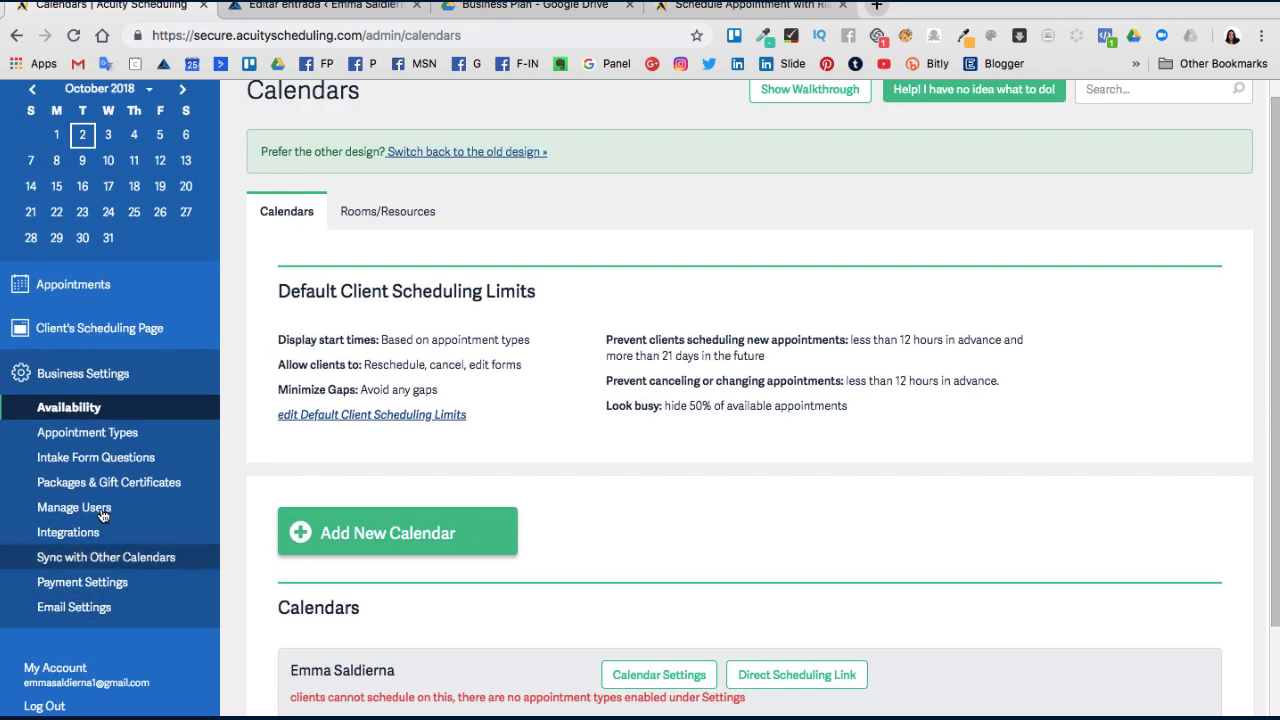
pyautogui.scroll(-3, 87, 390)
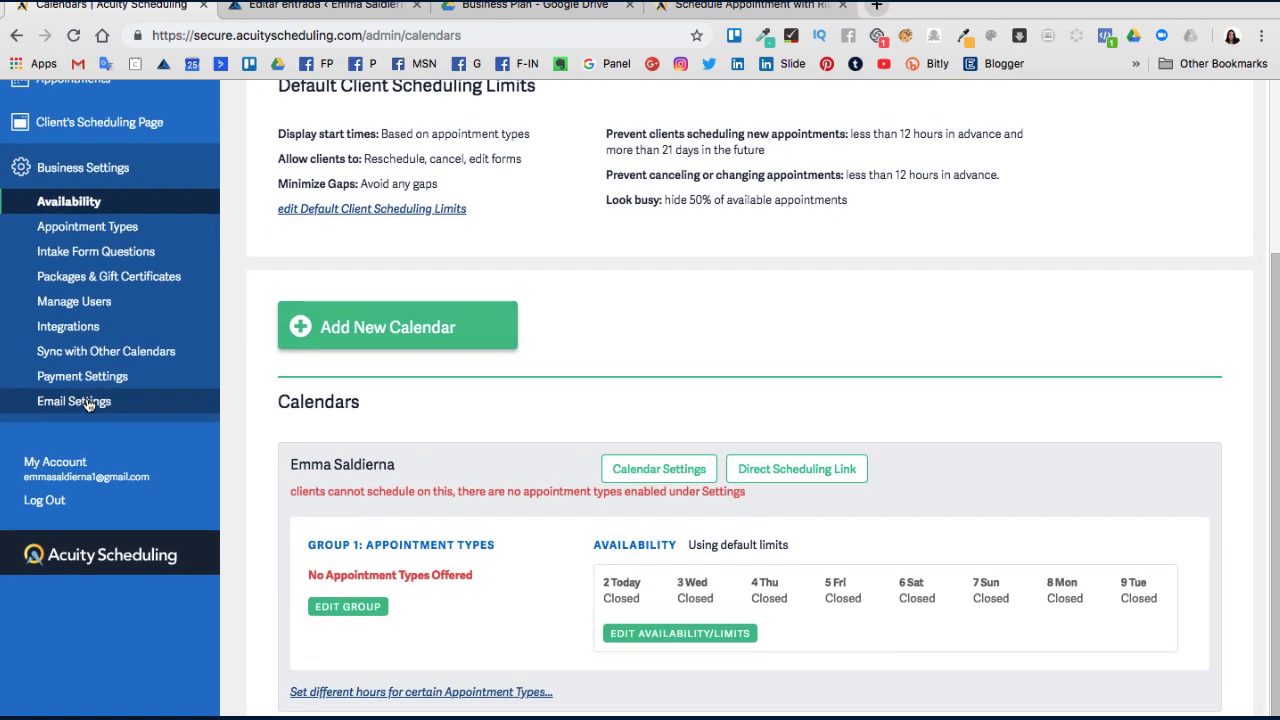
pyautogui.scroll(1, 300, 358)
pyautogui.scroll(-1, 306, 364)
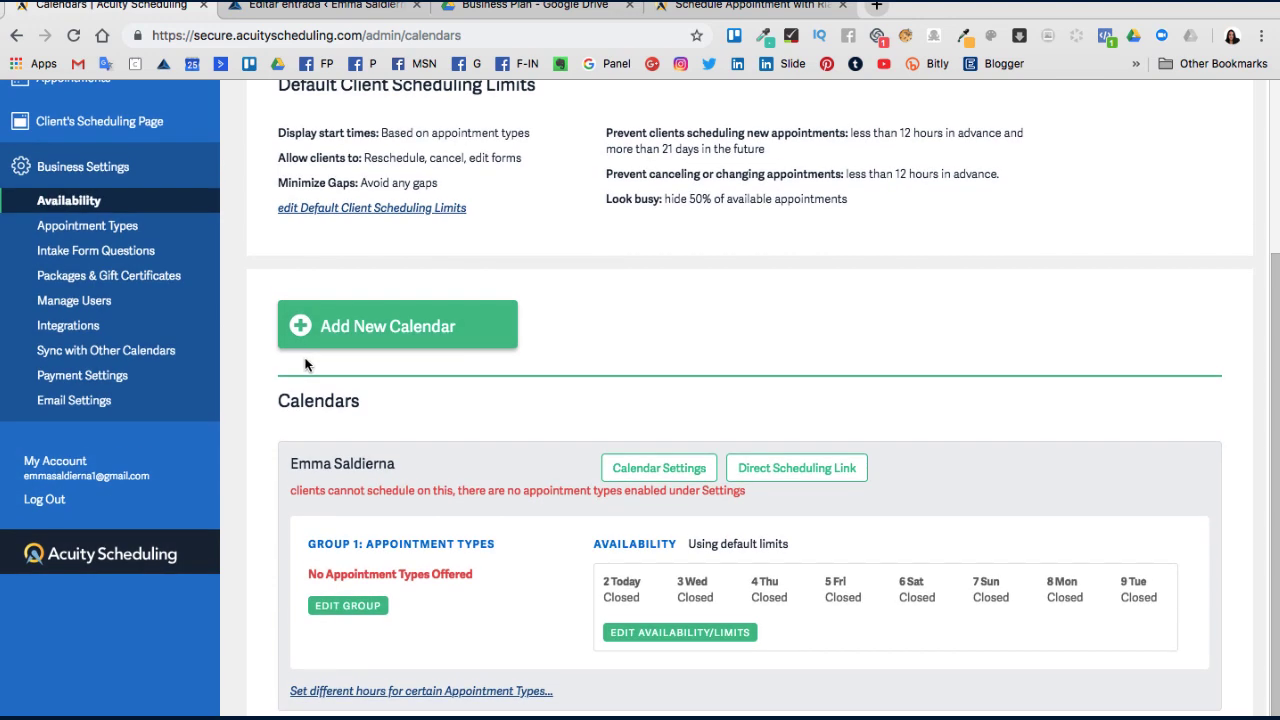
pyautogui.click(688, 634)
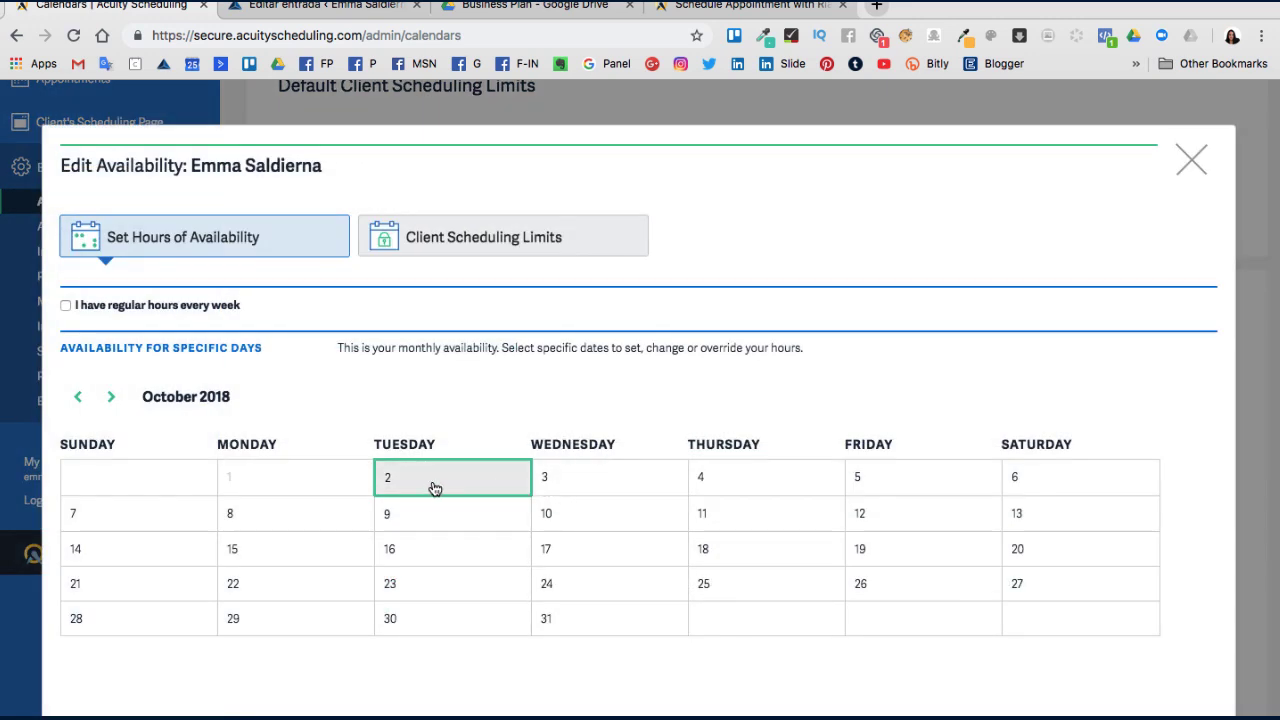
# - Set the available hours for October 3, 2018 to 9am-11am
pyautogui.click(593, 488)
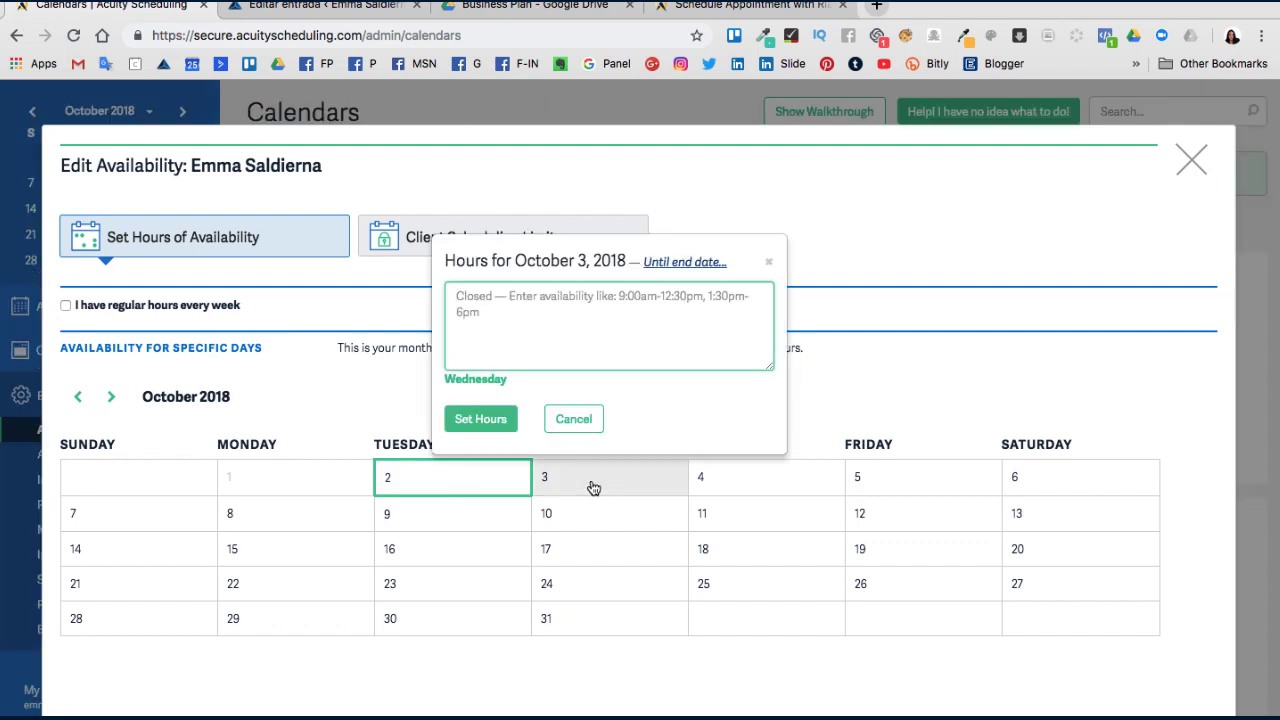
pyautogui.write('9am')
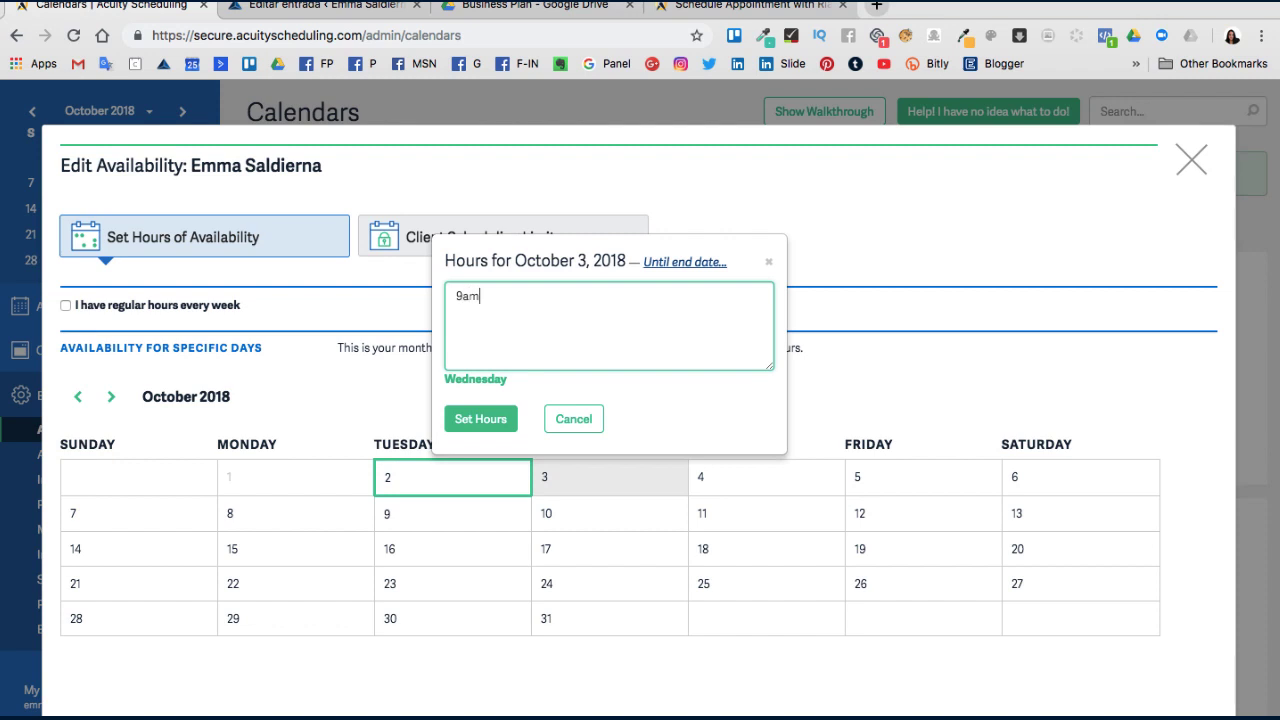
pyautogui.write('-11')
pyautogui.write(':')
pyautogui.write('a')
pyautogui.write('m')
pyautogui.click(481, 419)
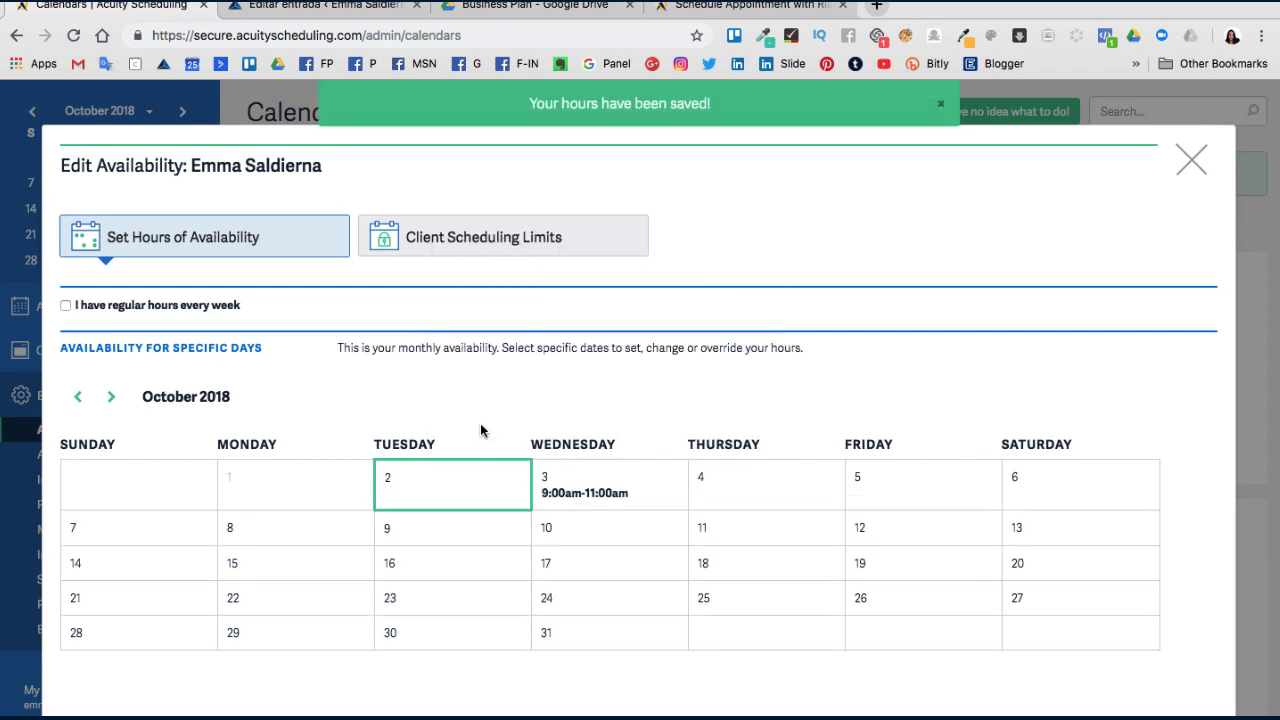
# - Look through the availability calendar from October to December 2018, view the hours entry for October 17, and close the editor
pyautogui.click(575, 500)
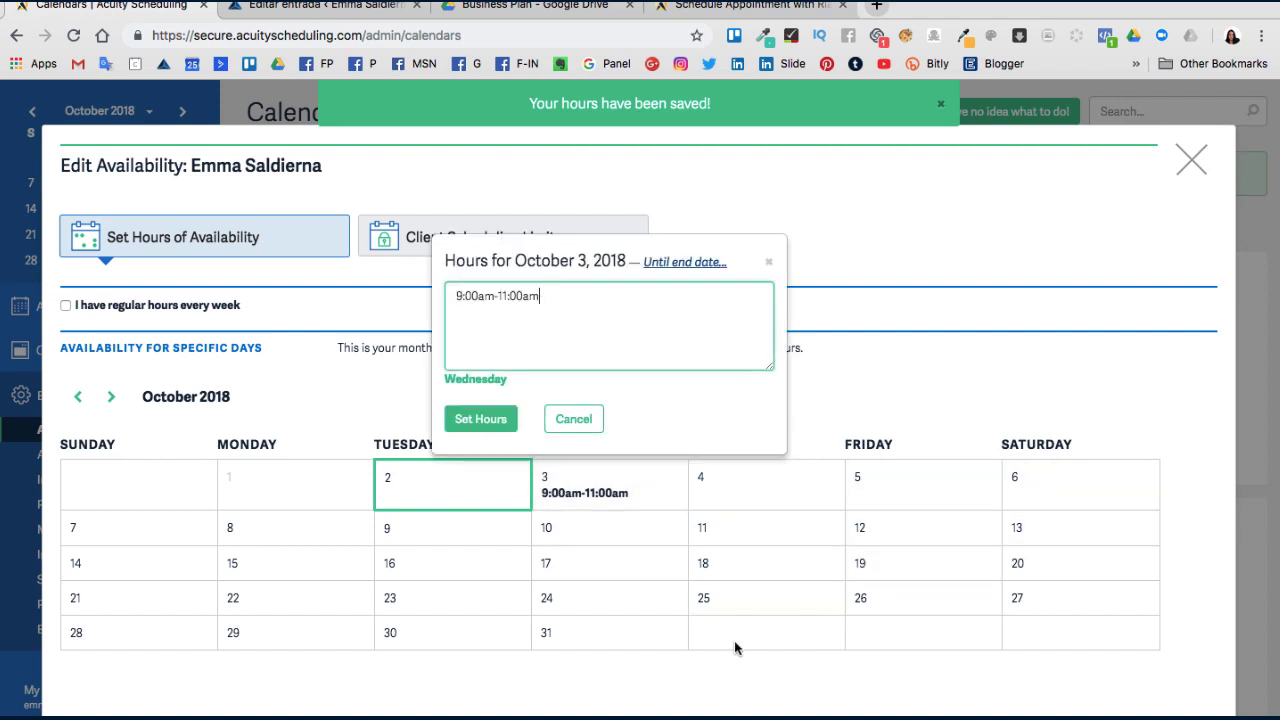
pyautogui.click(111, 397)
pyautogui.click(111, 397)
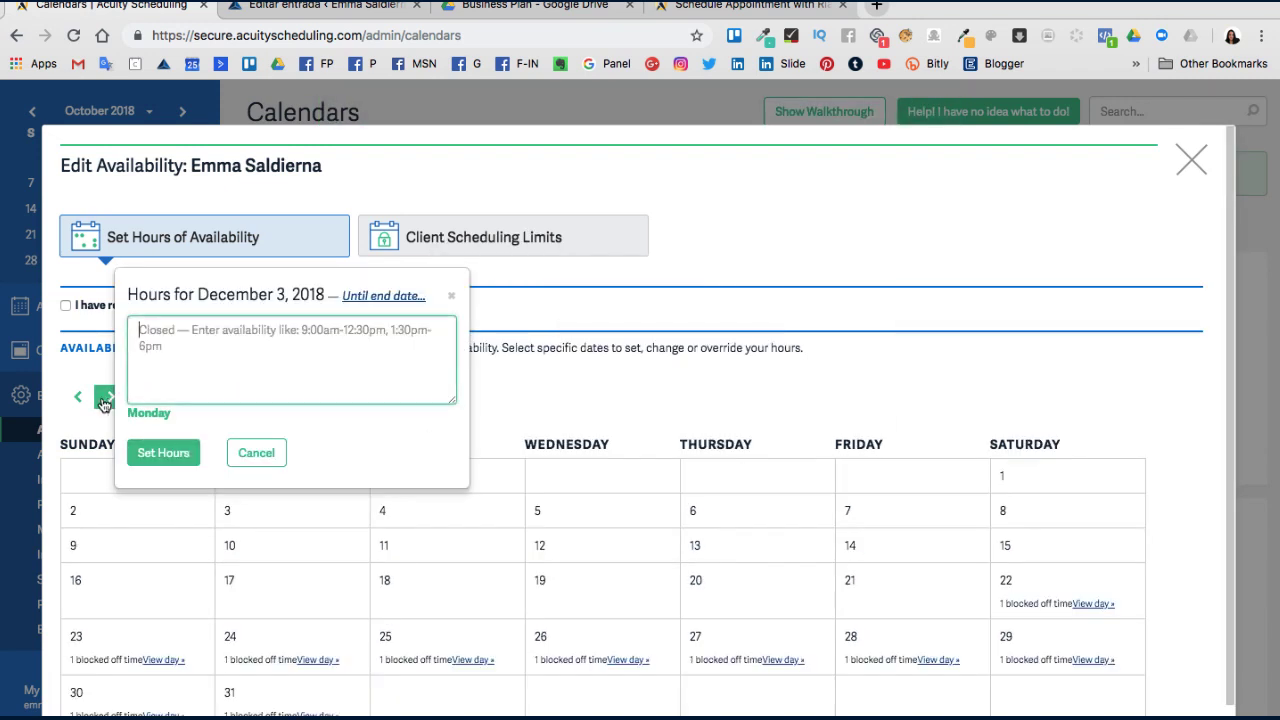
pyautogui.click(79, 398)
pyautogui.click(79, 398)
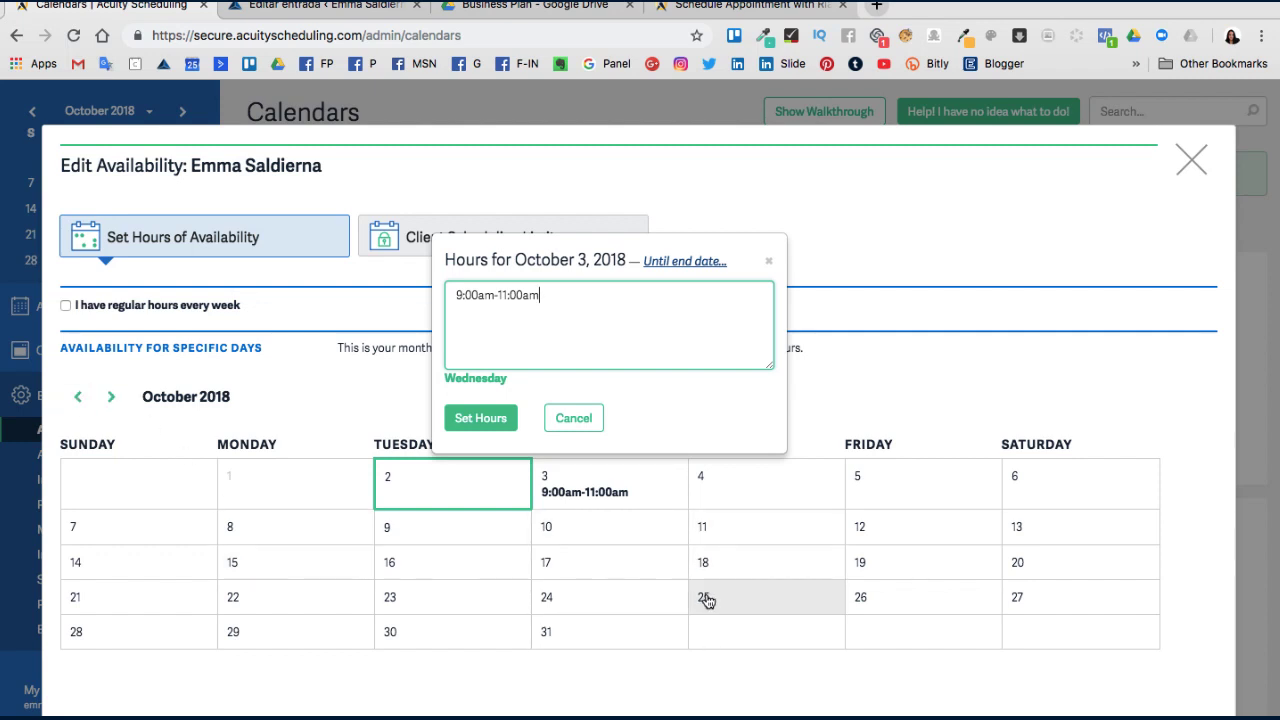
pyautogui.click(606, 578)
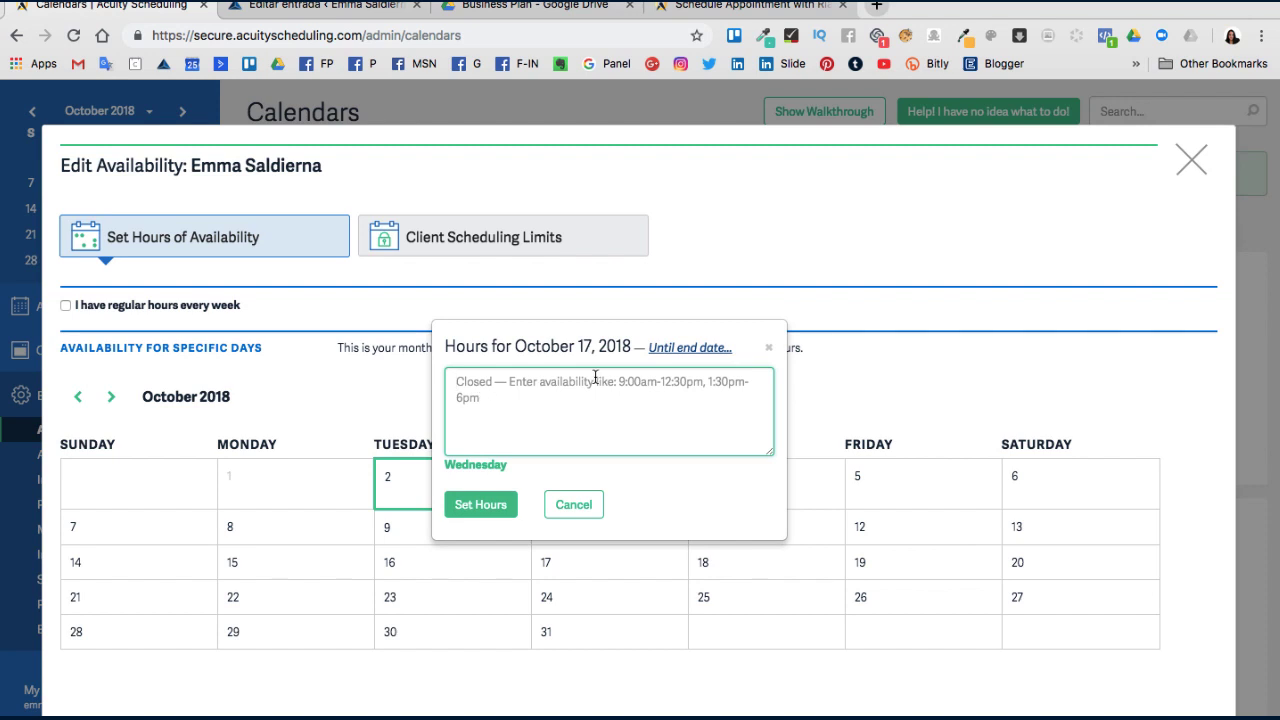
pyautogui.click(574, 504)
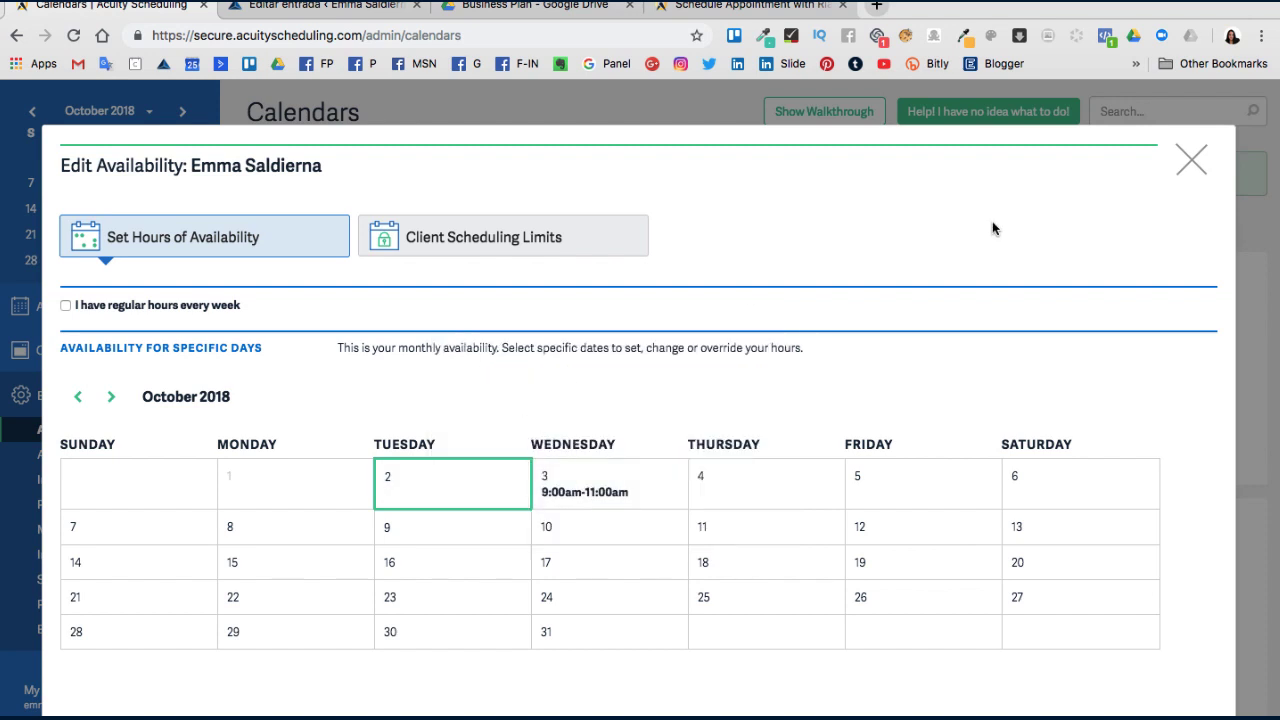
pyautogui.click(1190, 162)
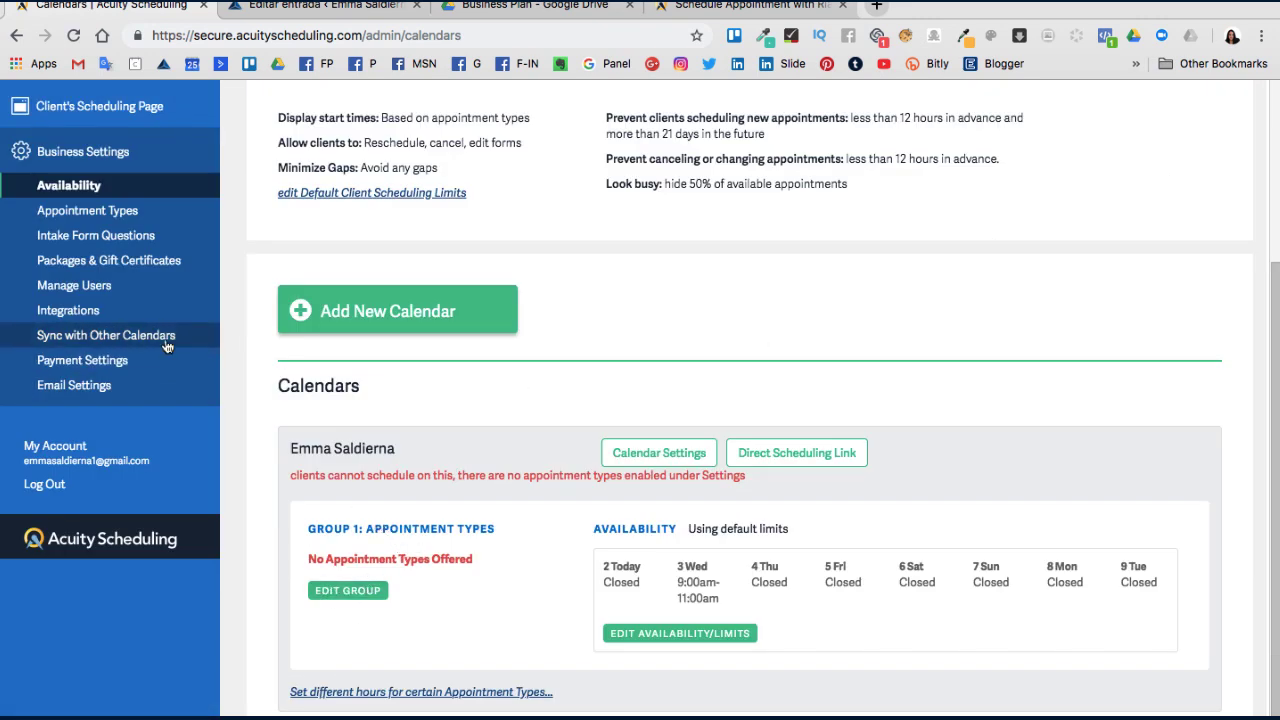
# - Start a new type of service in the appointment types and name it "Consultoria gratuita"
pyautogui.click(112, 210)
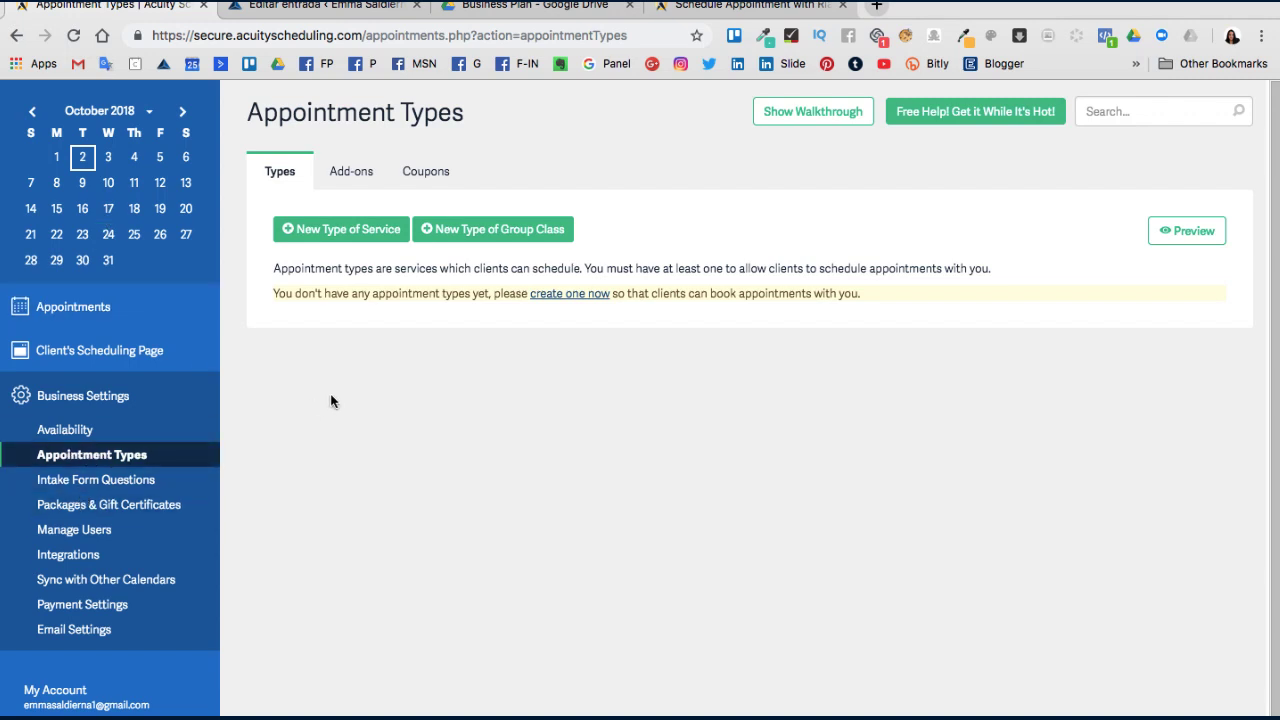
pyautogui.click(331, 232)
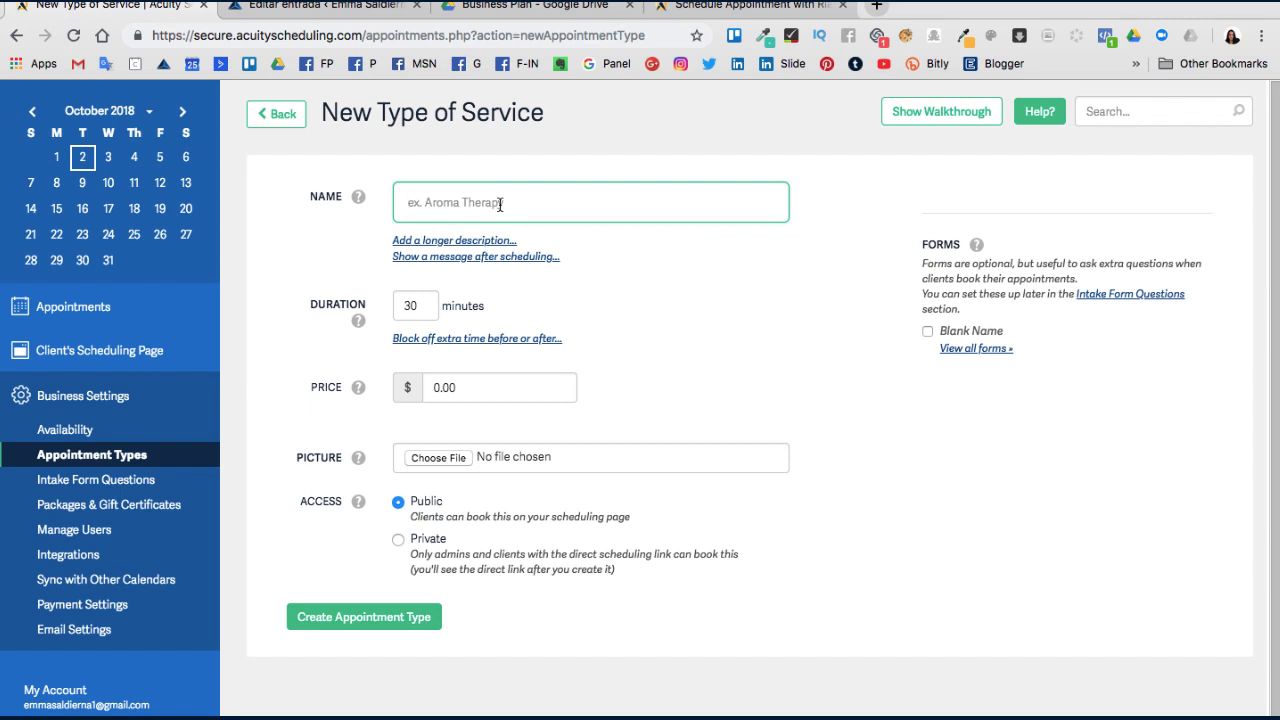
pyautogui.write('Consul')
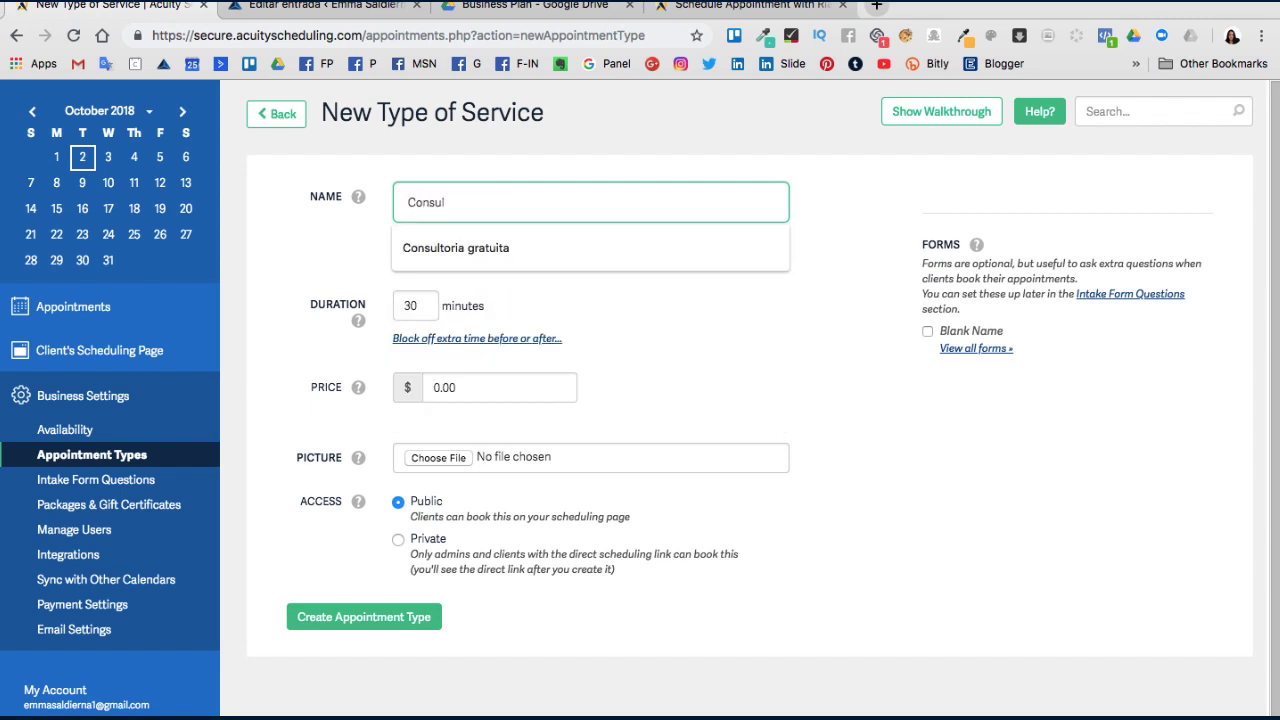
pyautogui.click(545, 248)
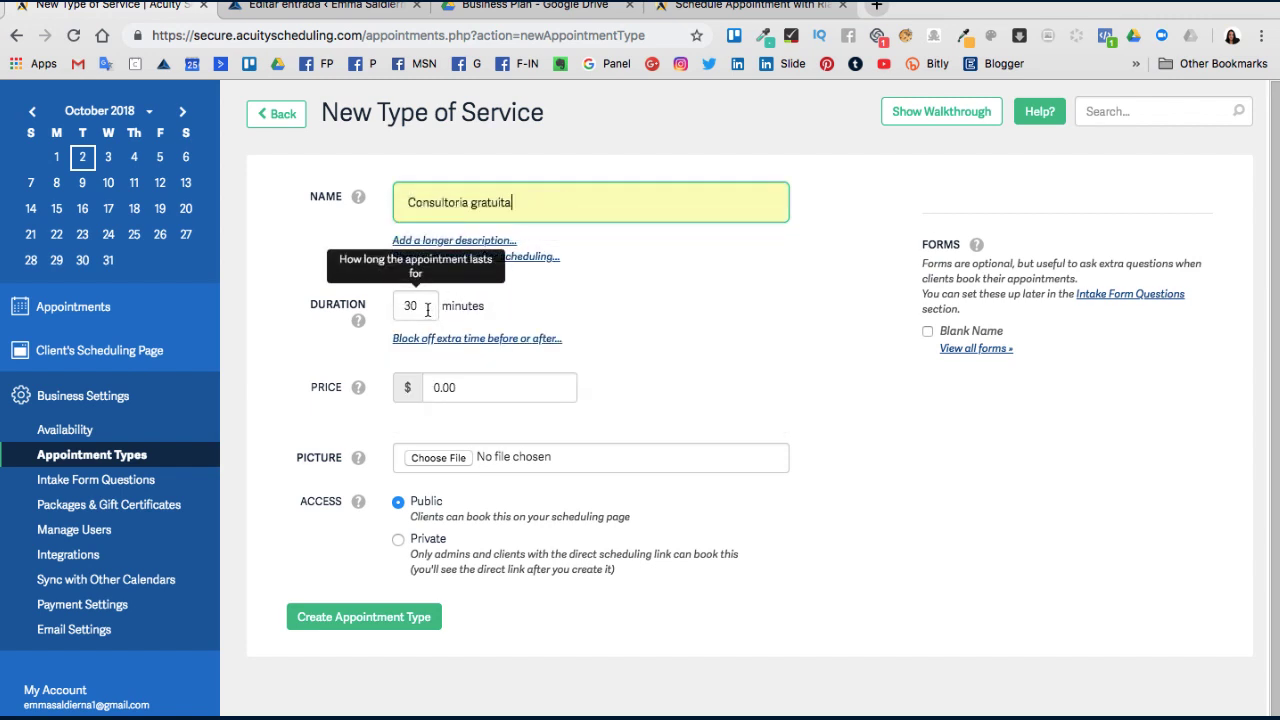
pyautogui.click(463, 388)
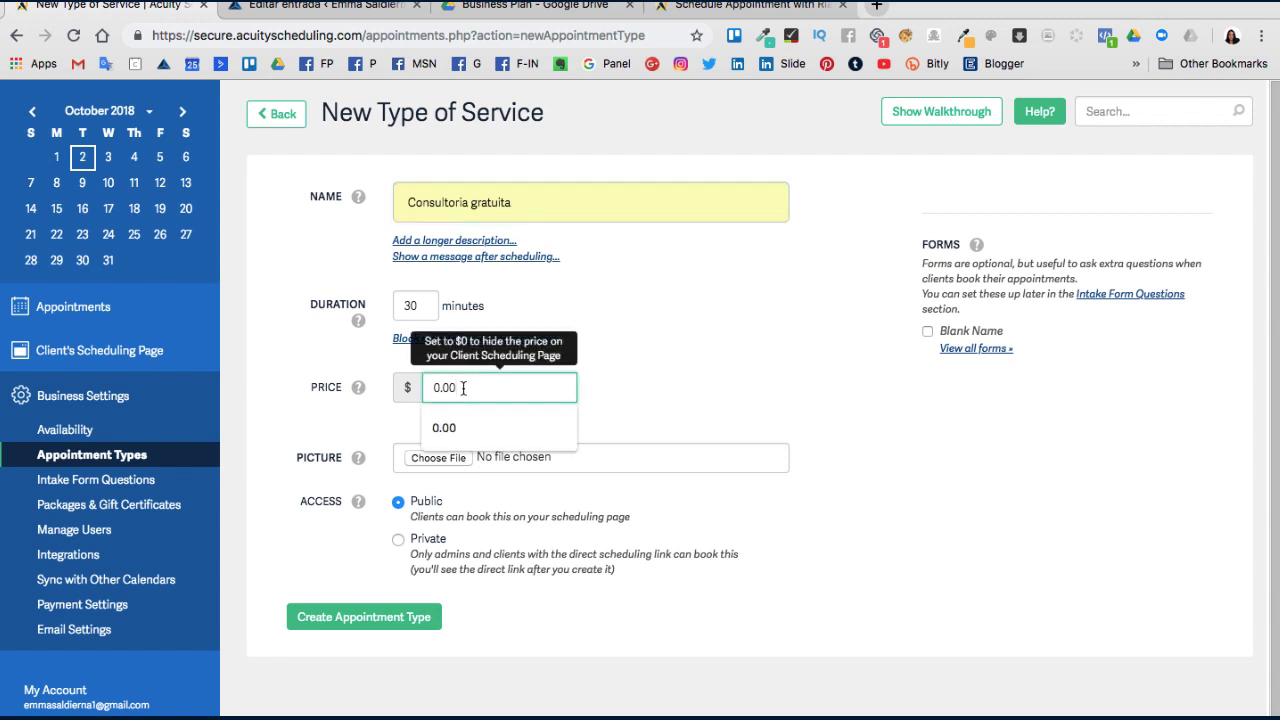
pyautogui.click(663, 338)
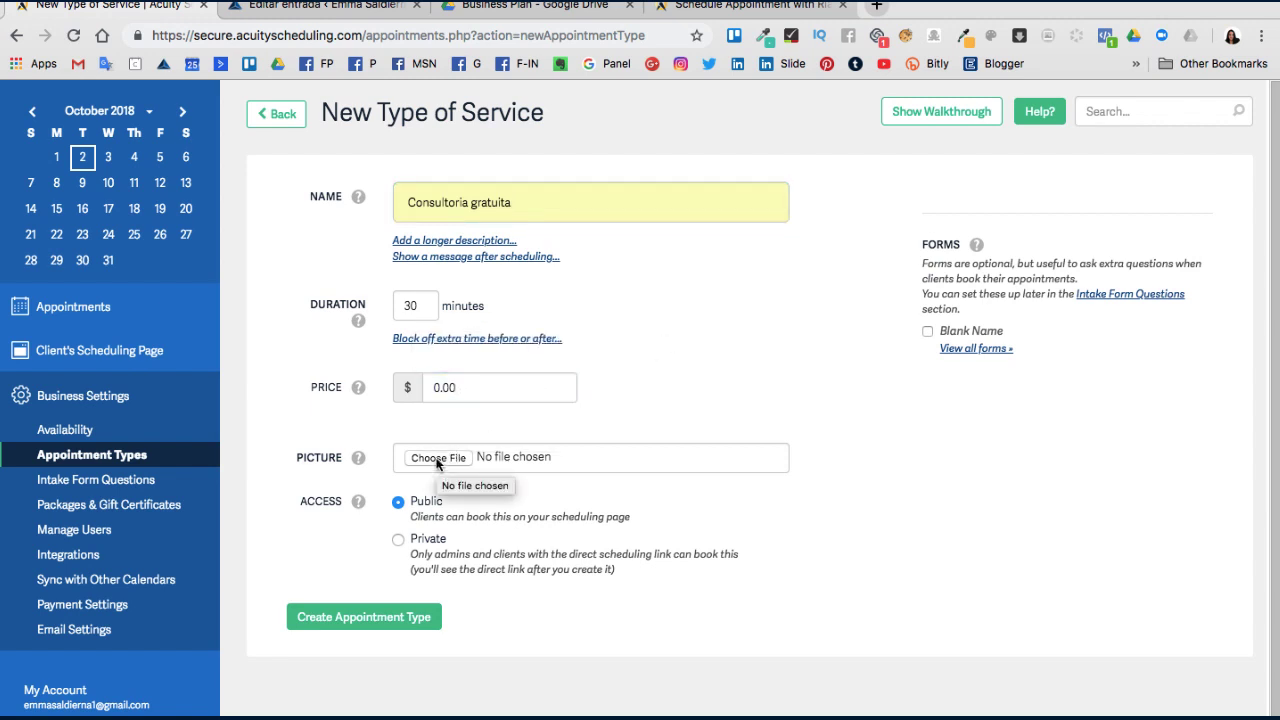
# - Examine the pictures shown beside the services on the client booking page, comparing them with the new service form
pyautogui.click(750, 6)
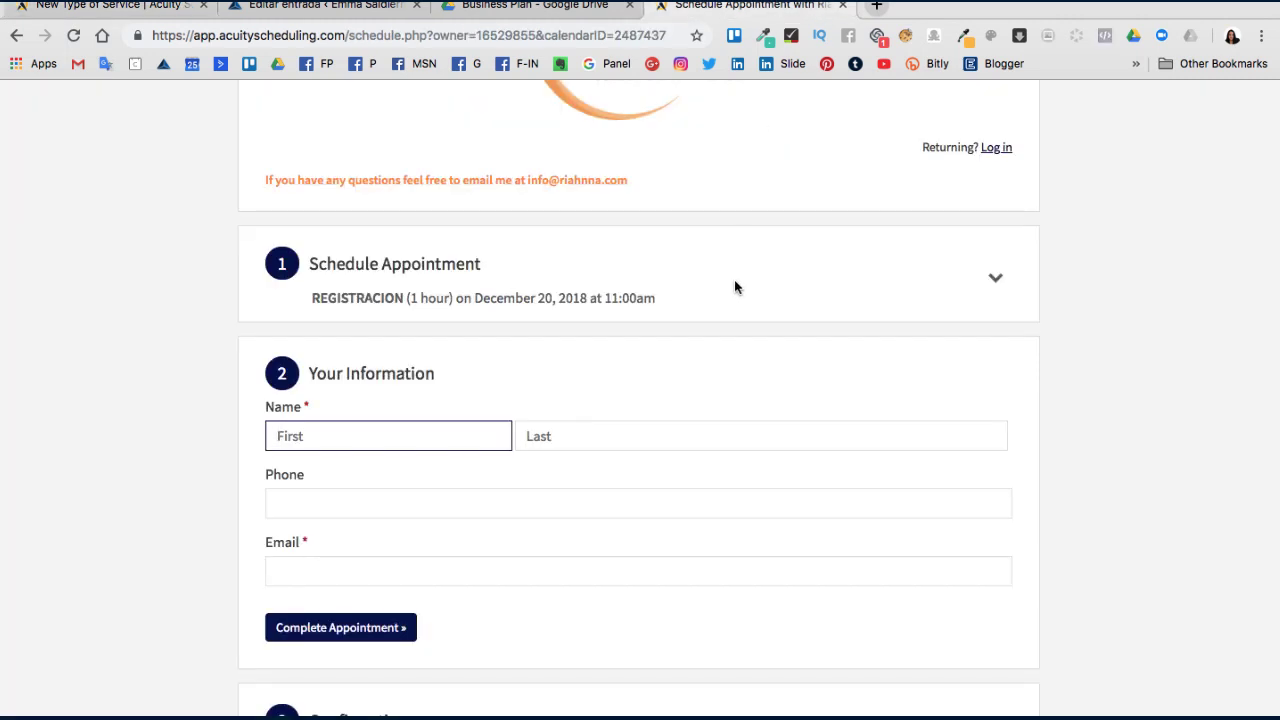
pyautogui.scroll(3, 734, 284)
pyautogui.click(600, 470)
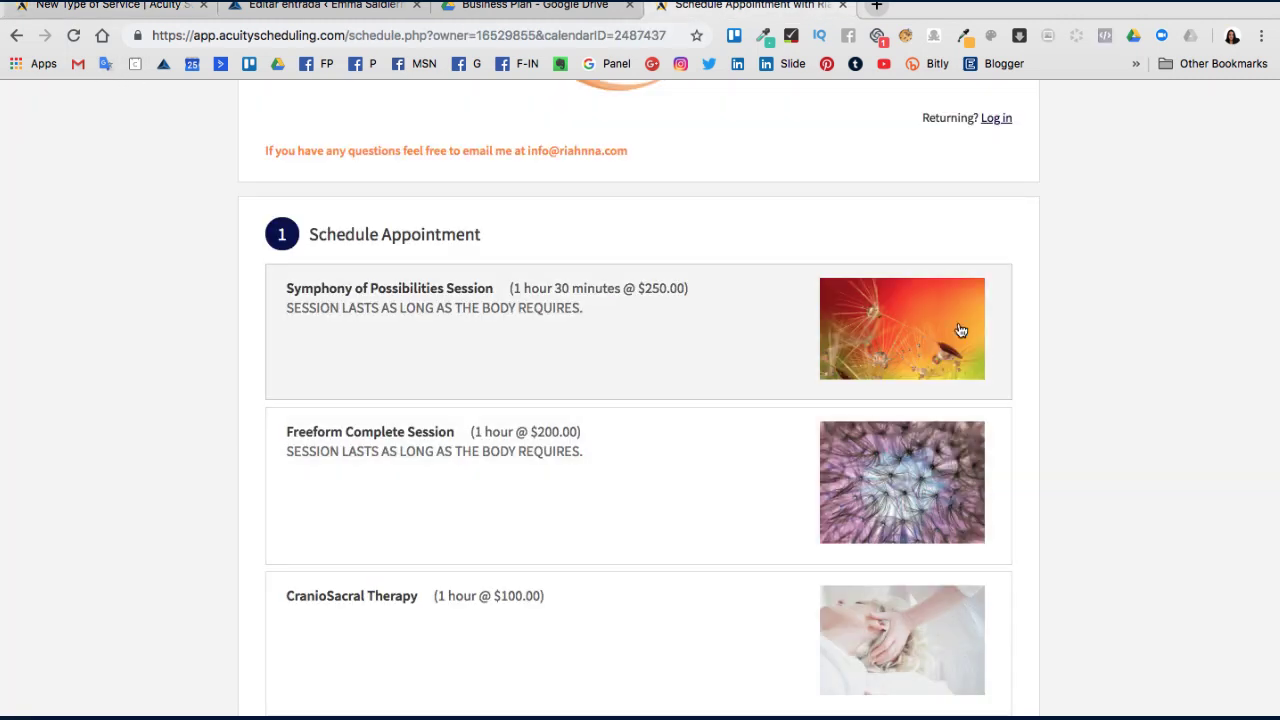
pyautogui.scroll(-3, 920, 343)
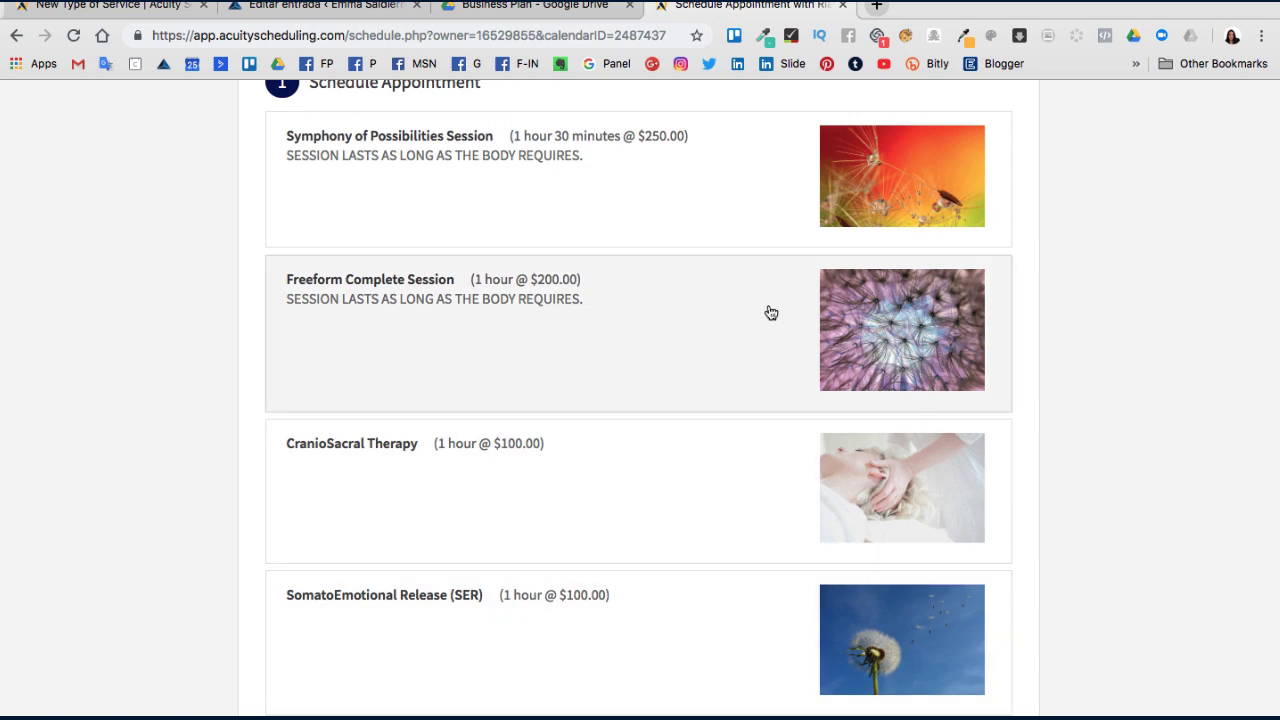
pyautogui.click(68, 8)
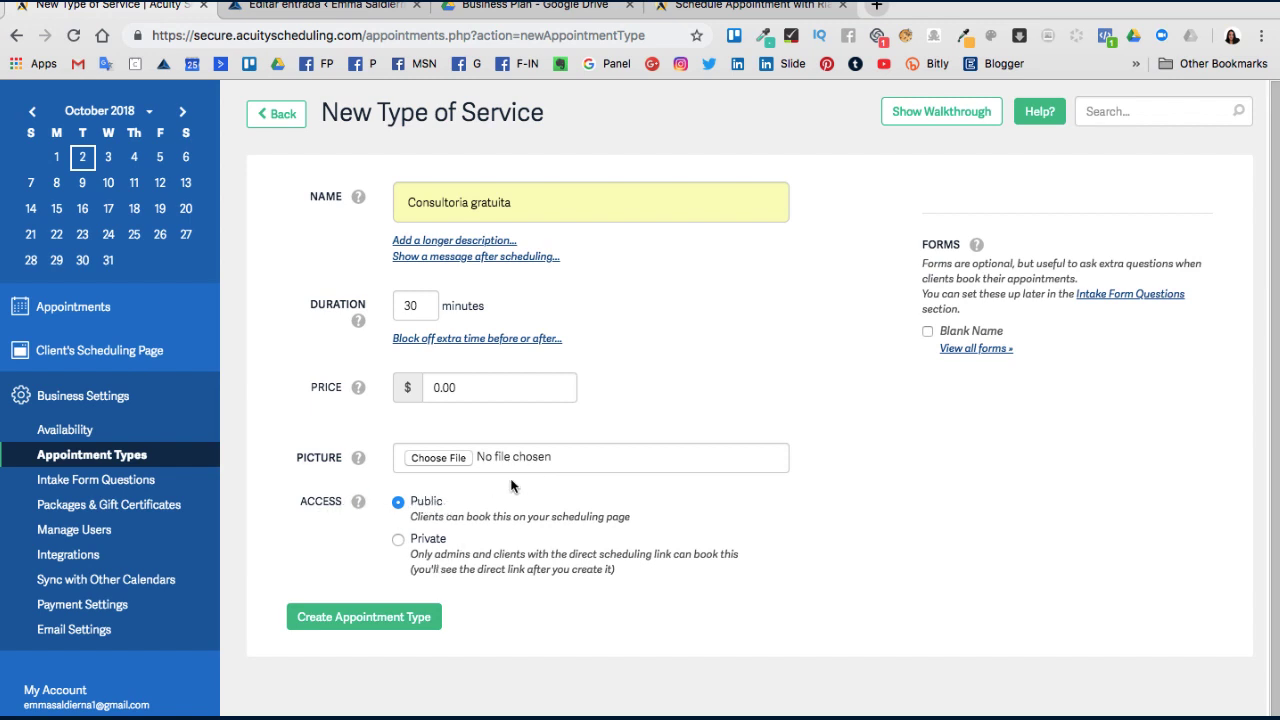
pyautogui.click(748, 6)
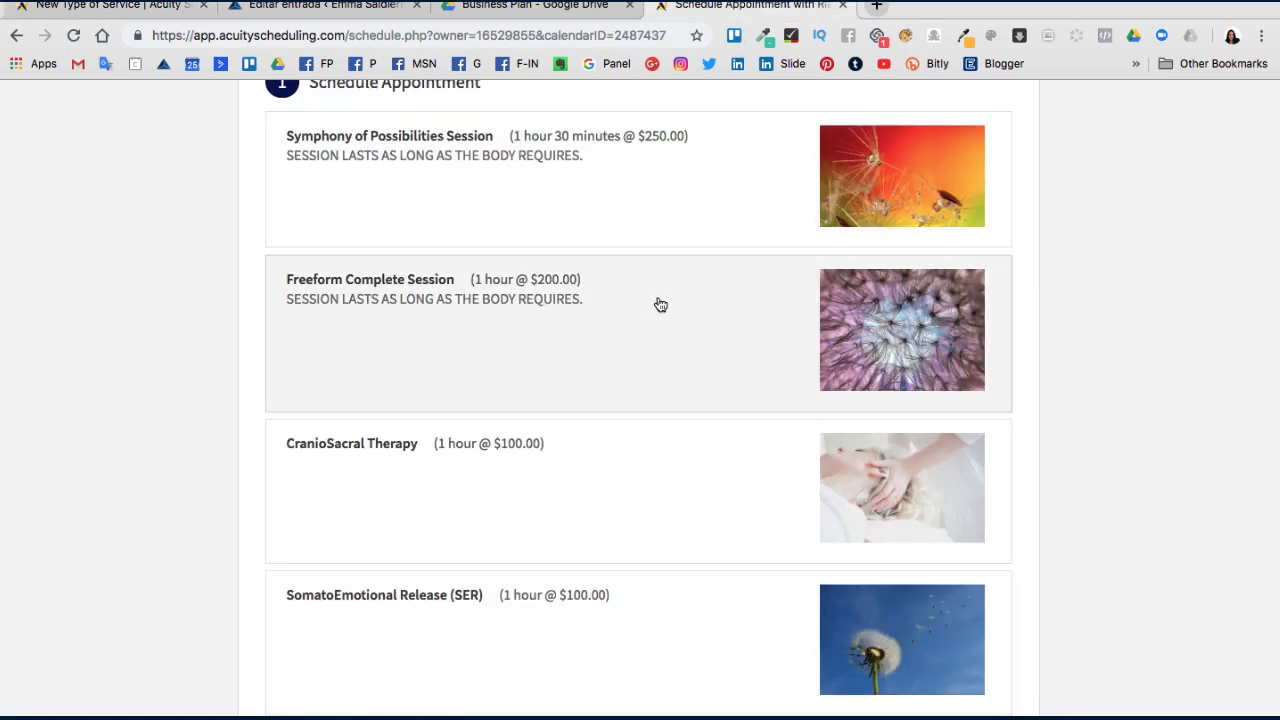
# - Look through the services, durations and prices listed on the example client booking page
pyautogui.scroll(2, 651, 294)
pyautogui.scroll(-4, 651, 294)
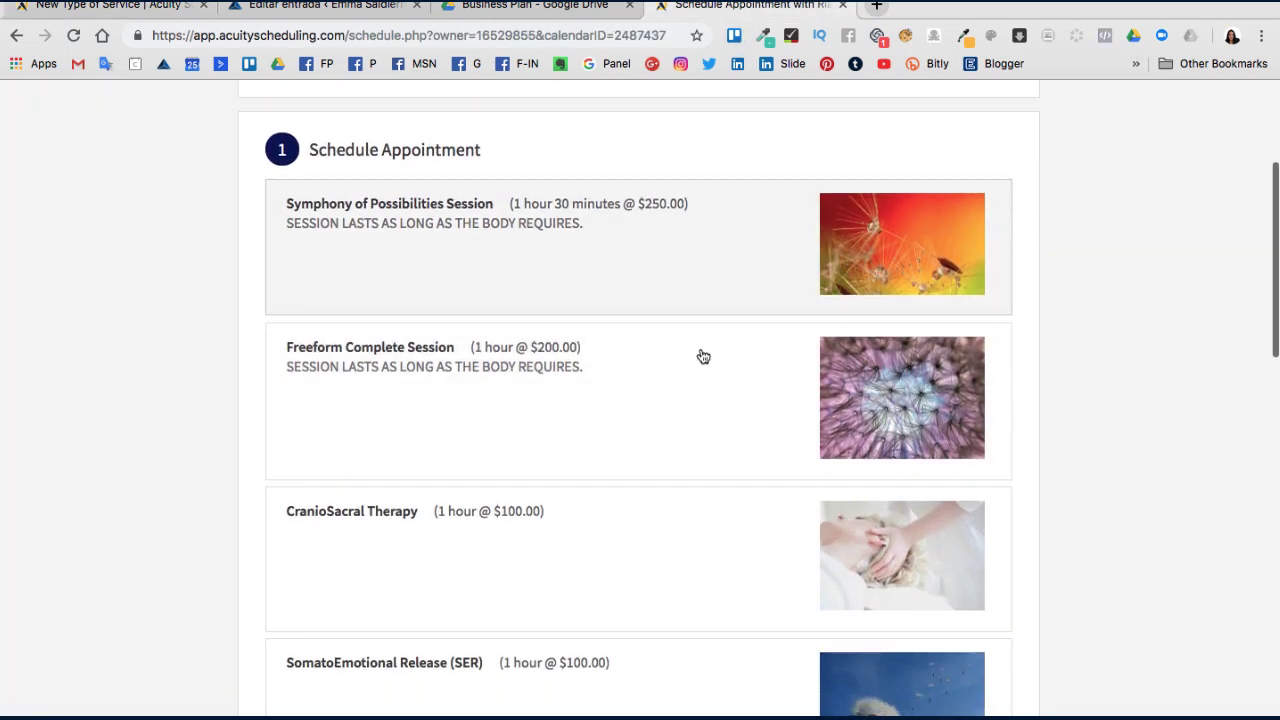
pyautogui.scroll(-6, 574, 515)
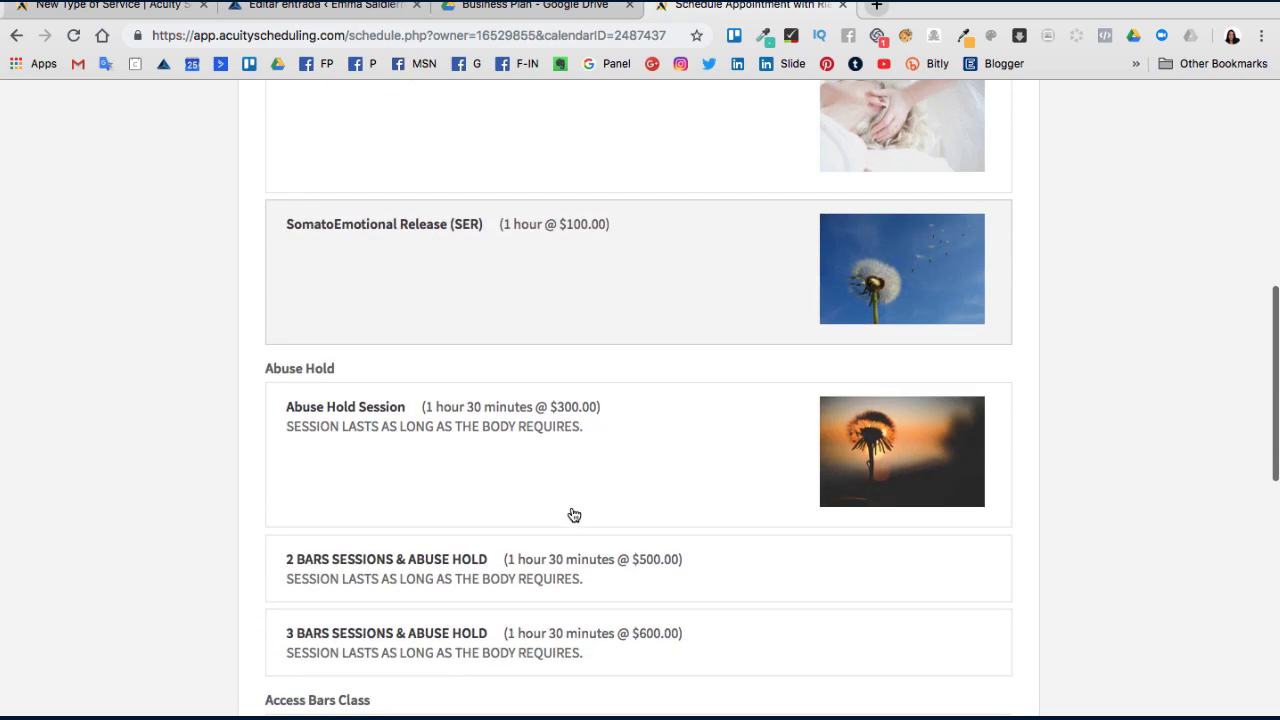
pyautogui.scroll(-7, 574, 515)
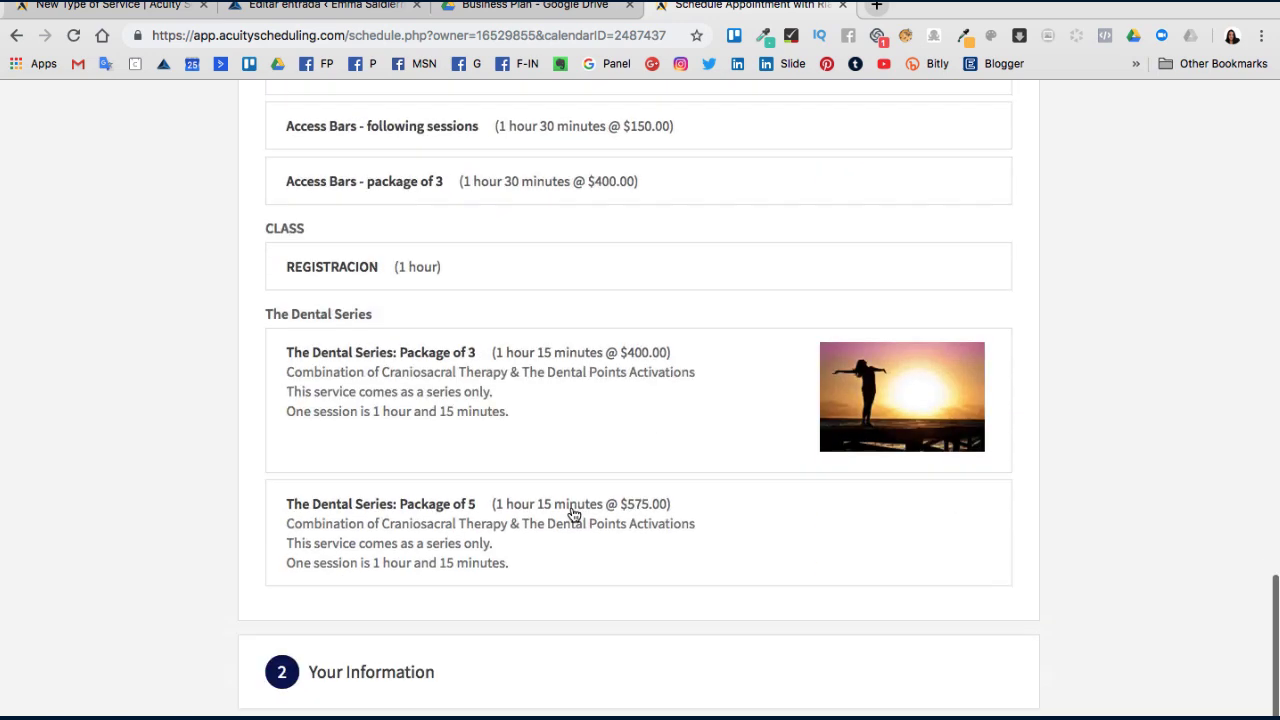
pyautogui.scroll(7, 574, 515)
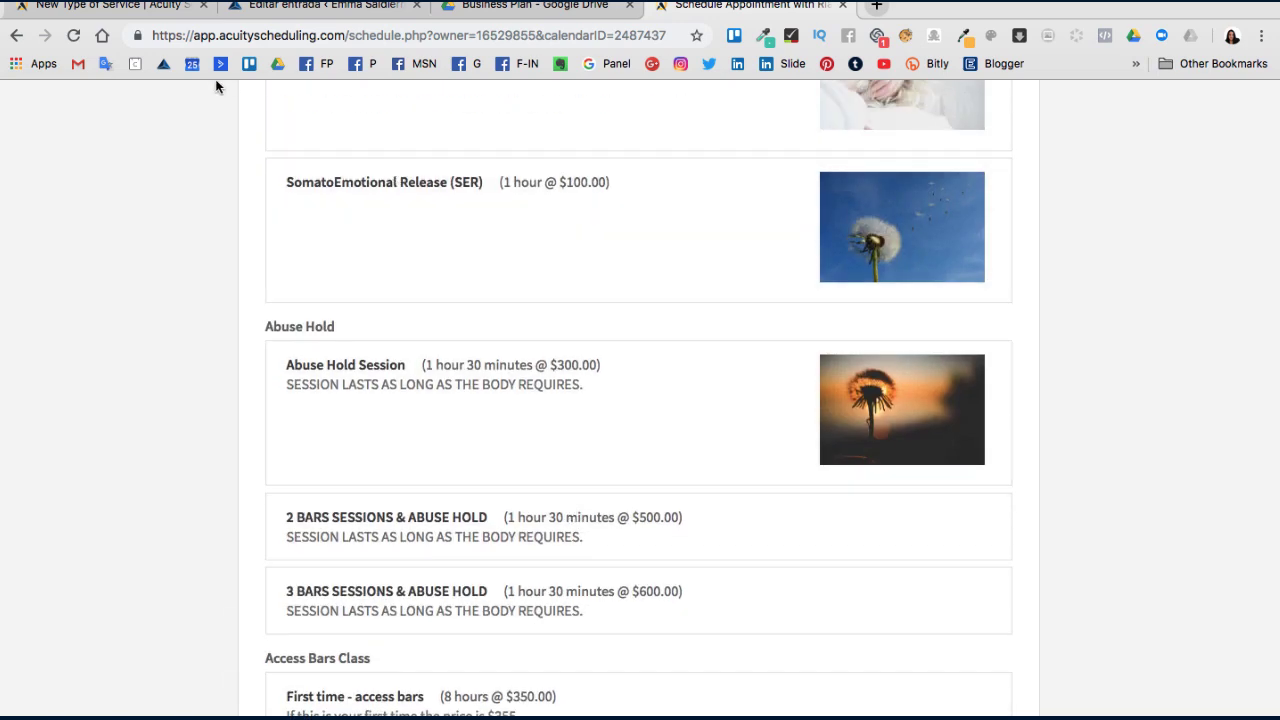
# - Set the access of the new service "Consultoria gratuita" to Private and create the appointment type
pyautogui.click(112, 7)
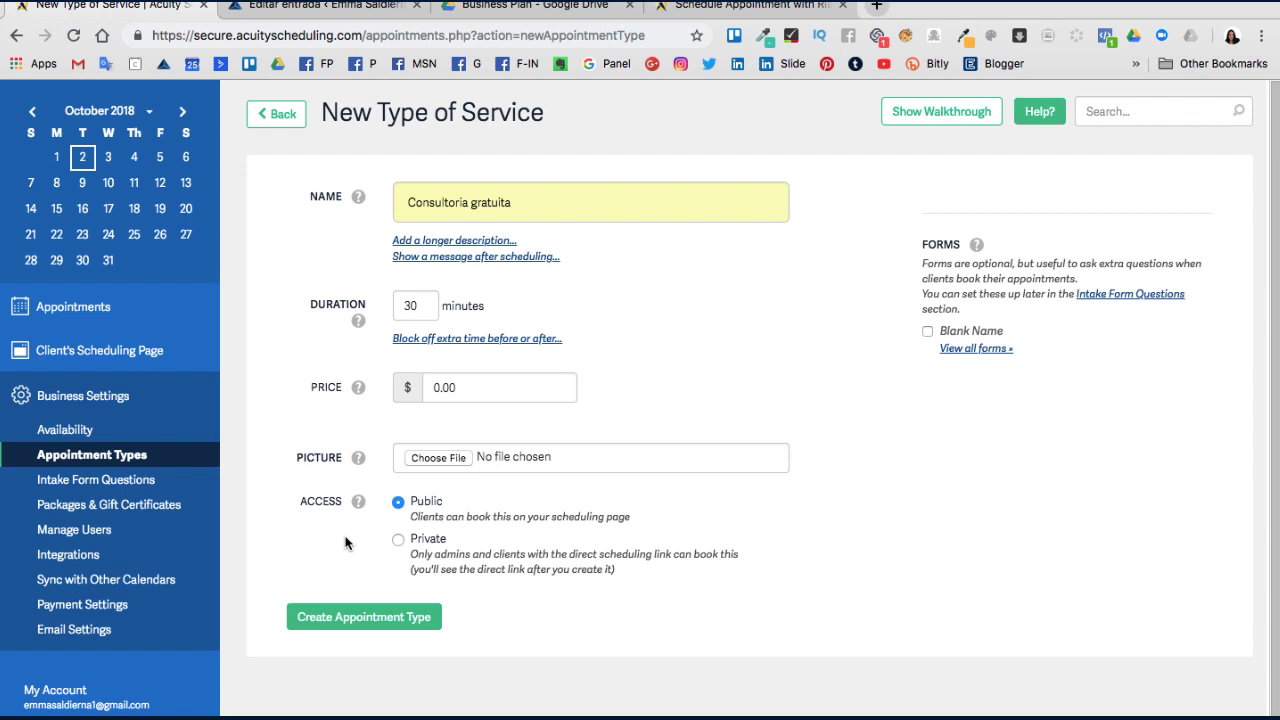
pyautogui.click(398, 541)
pyautogui.click(350, 618)
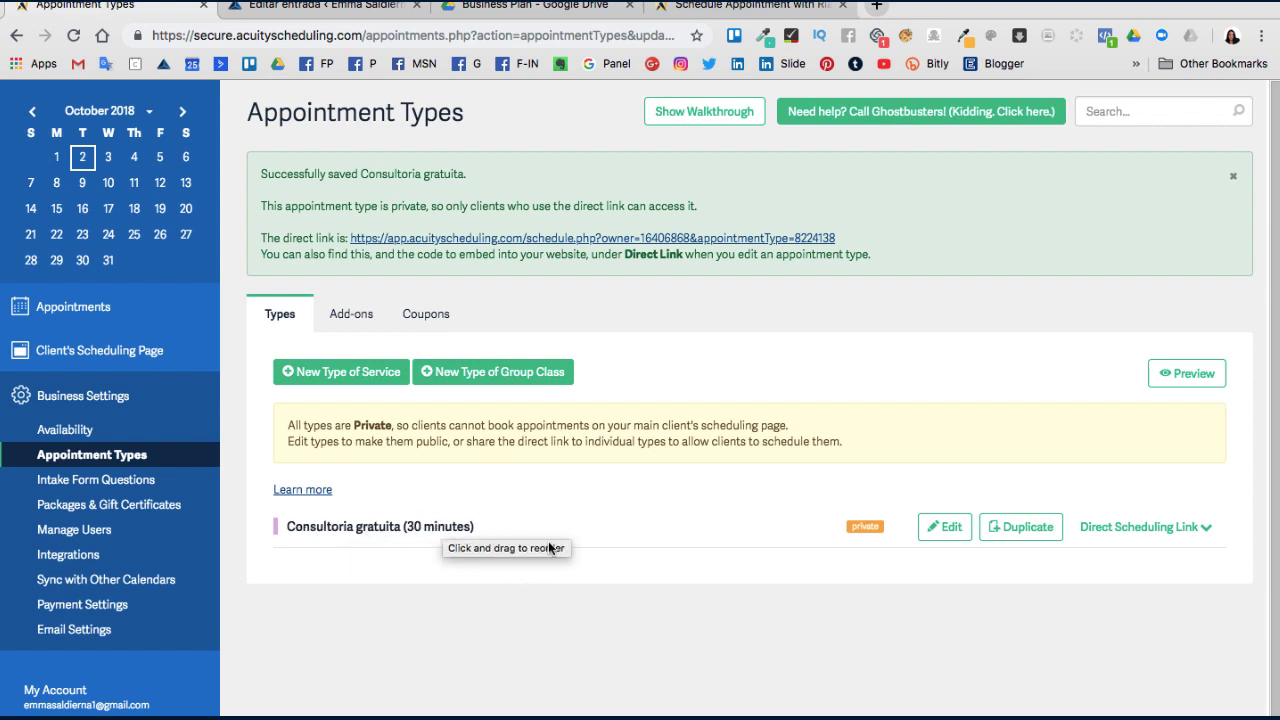
# - Copy the direct scheduling link for Consultoria gratuita and open it in a new browser tab
pyautogui.click(1181, 534)
pyautogui.scroll(-1, 604, 548)
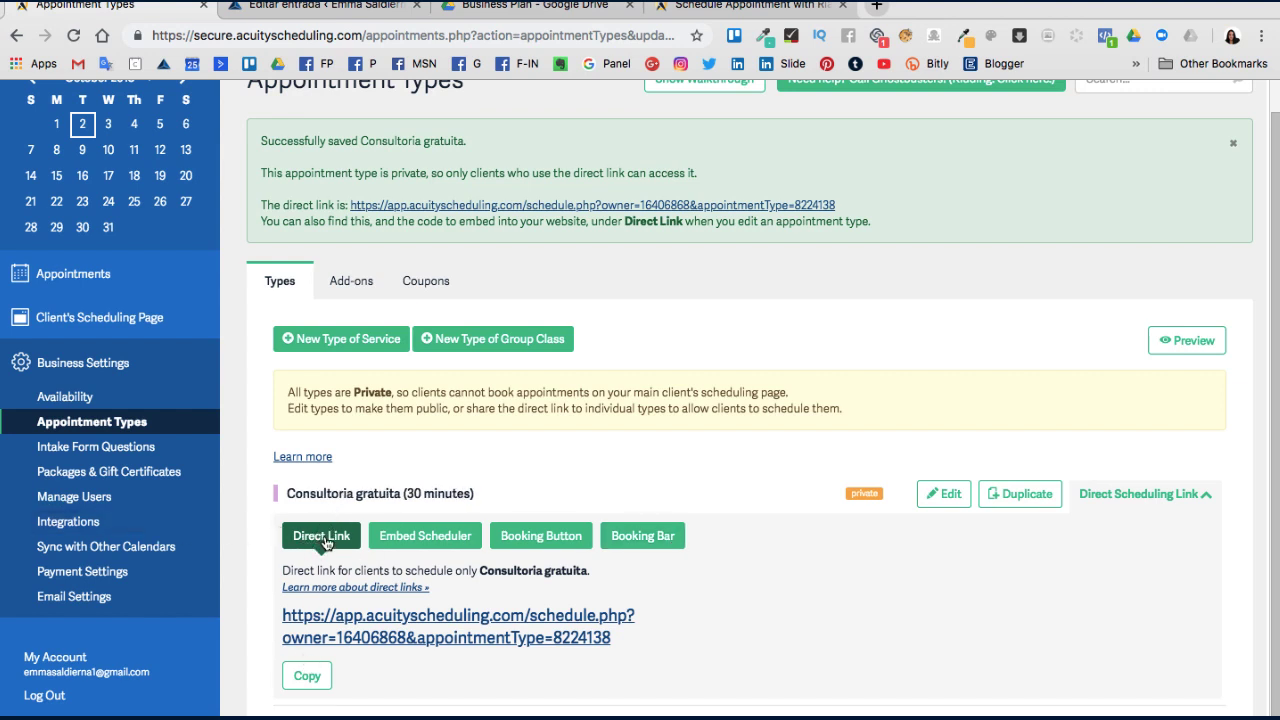
pyautogui.click(309, 677)
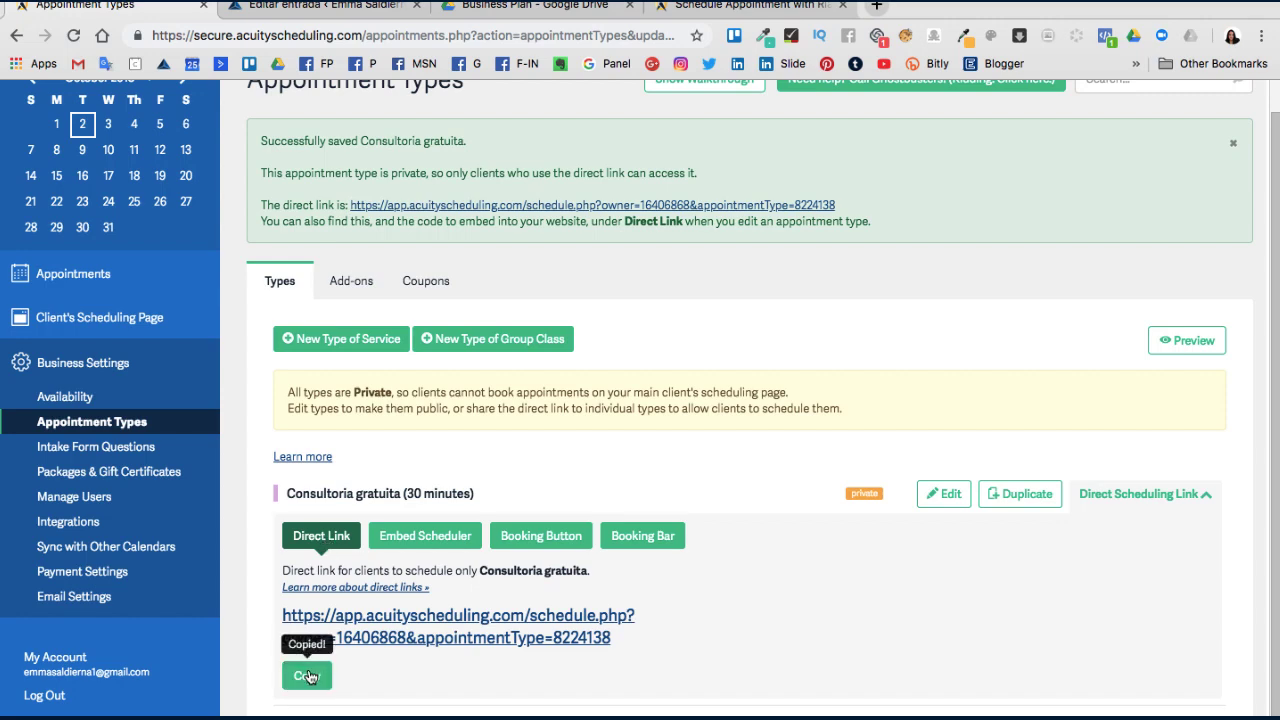
pyautogui.click(876, 6)
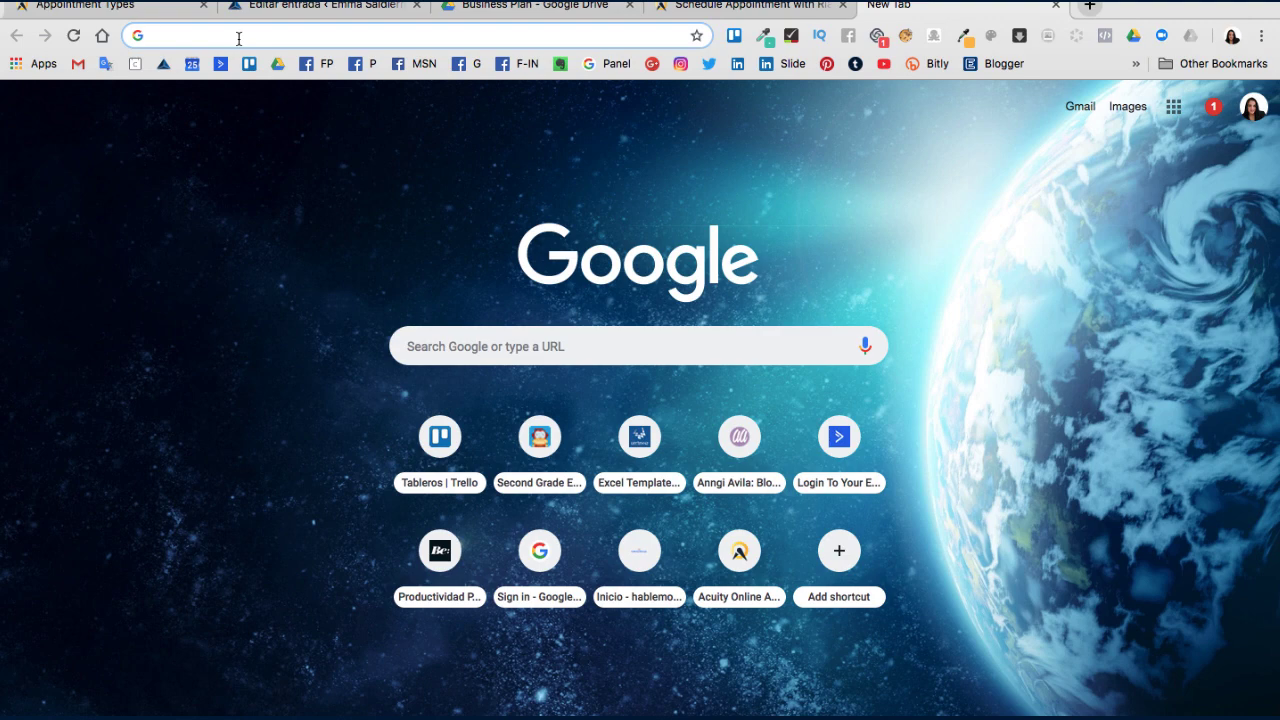
pyautogui.press('super+v')
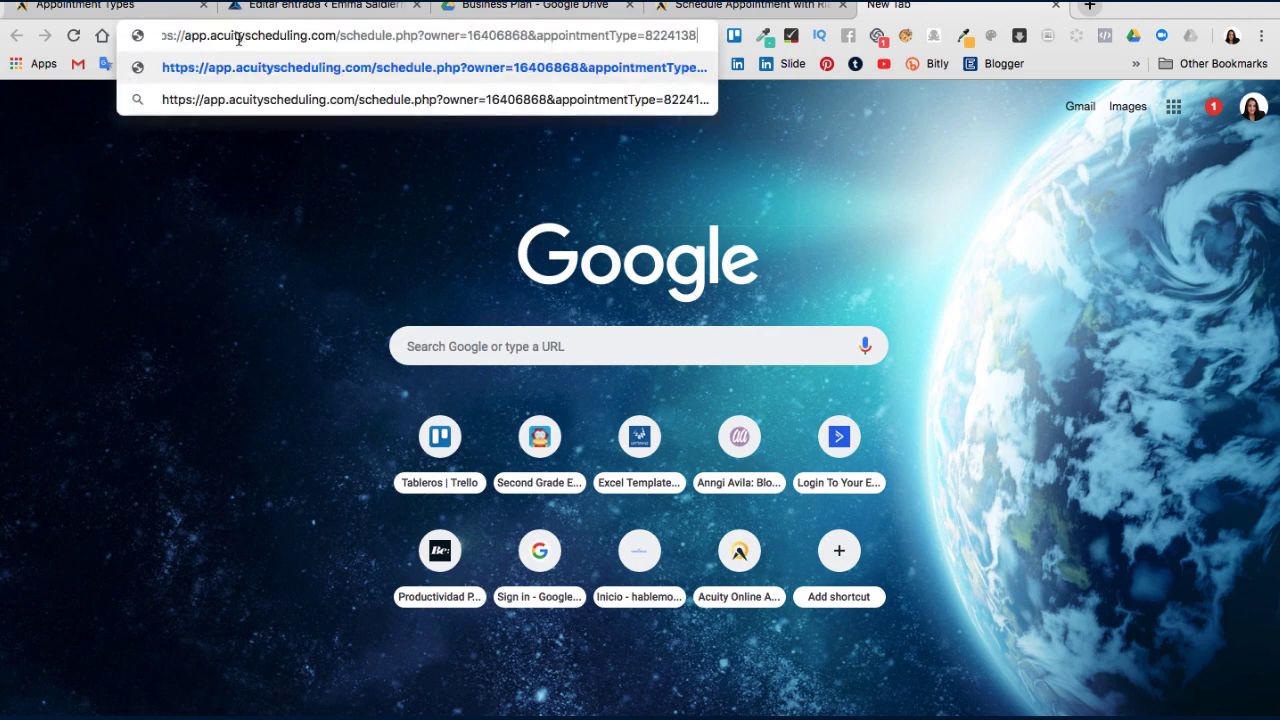
pyautogui.press('Return')
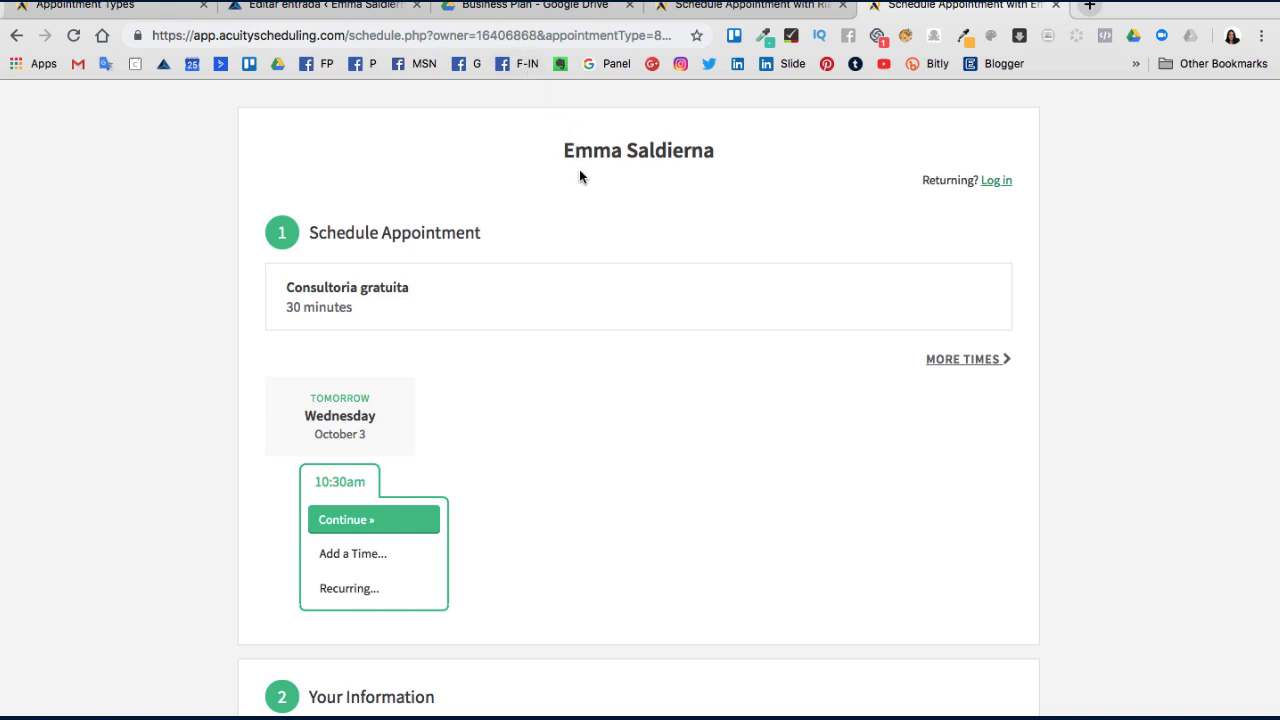
# - Book the Consultoria gratuita for October 3 at 10:30am, filling in the client's name, phone and e-mail, and complete the appointment
pyautogui.scroll(-2, 456, 471)
pyautogui.scroll(1, 455, 400)
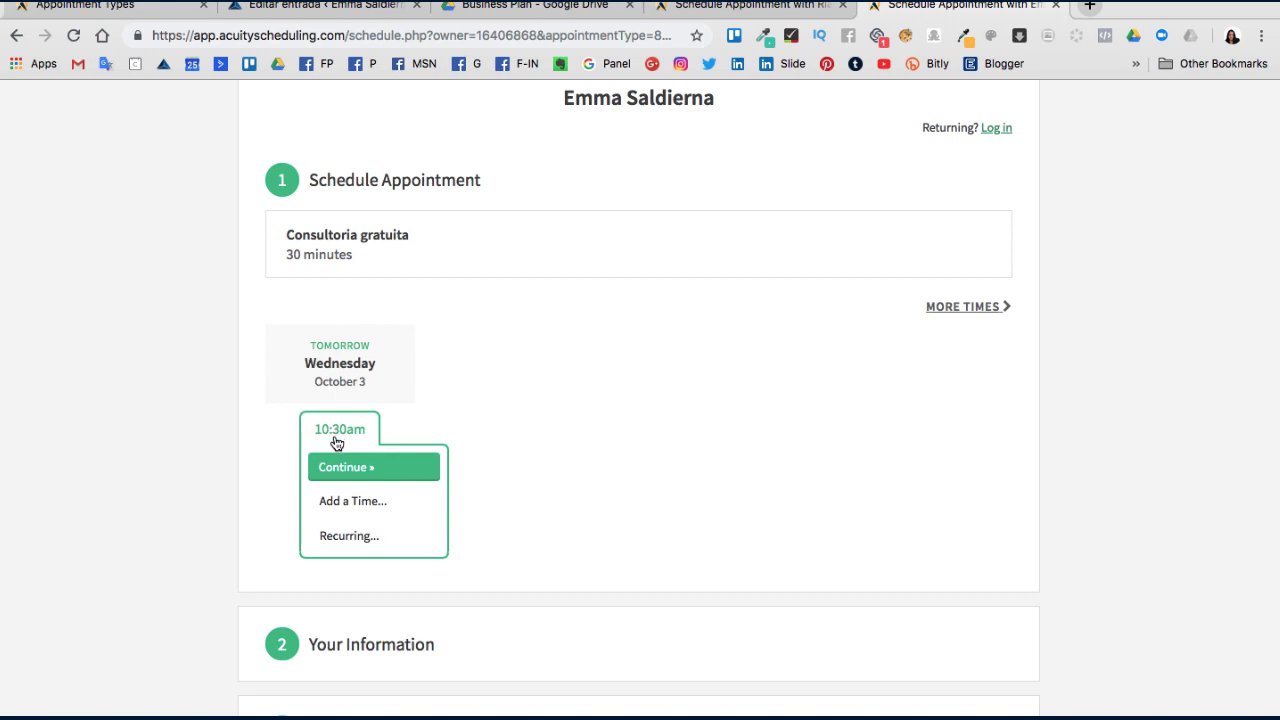
pyautogui.click(358, 467)
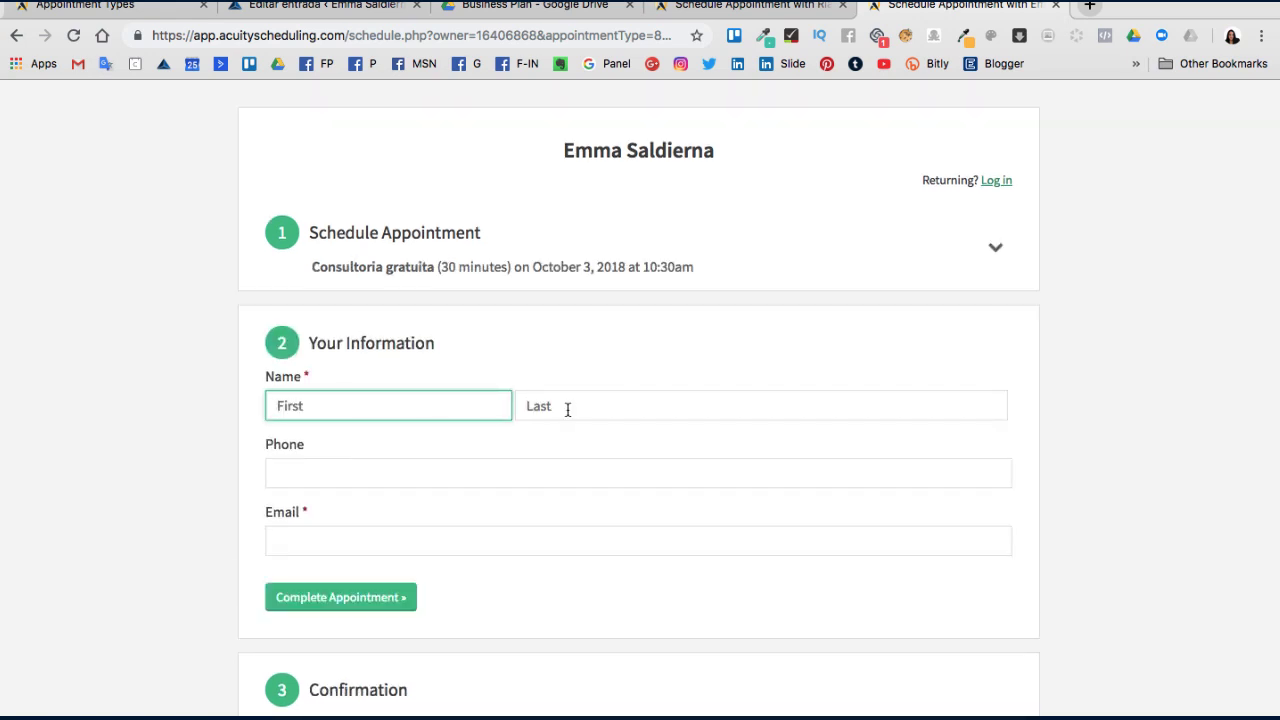
pyautogui.click(405, 405)
pyautogui.click(417, 442)
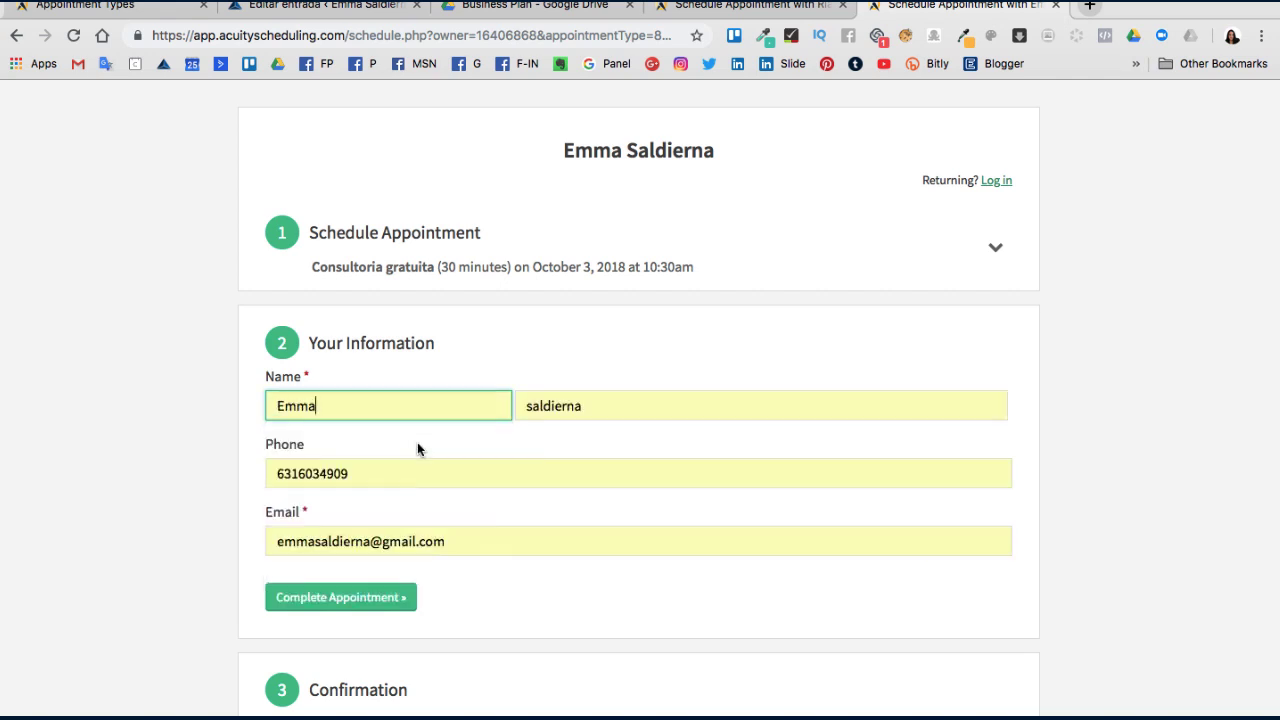
pyautogui.click(346, 600)
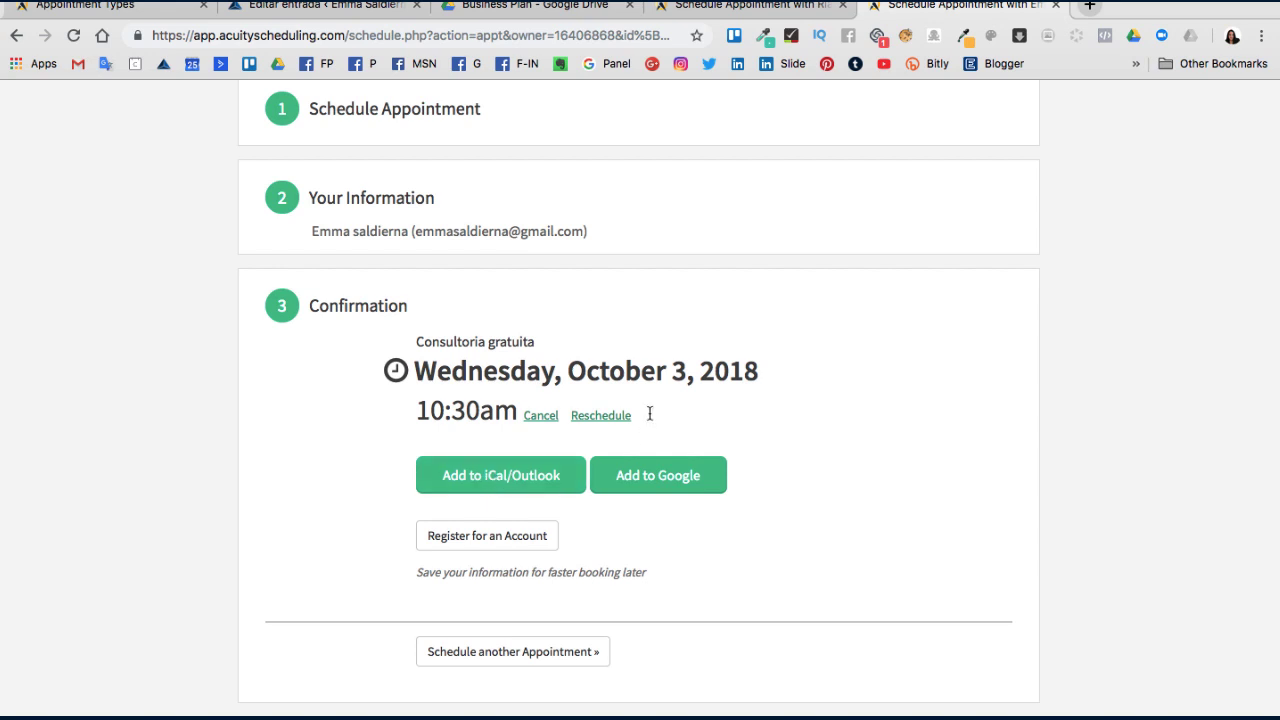
# - Return to the appointment types and view the booking button and embed scheduler codes for Consultoria gratuita
pyautogui.click(727, 6)
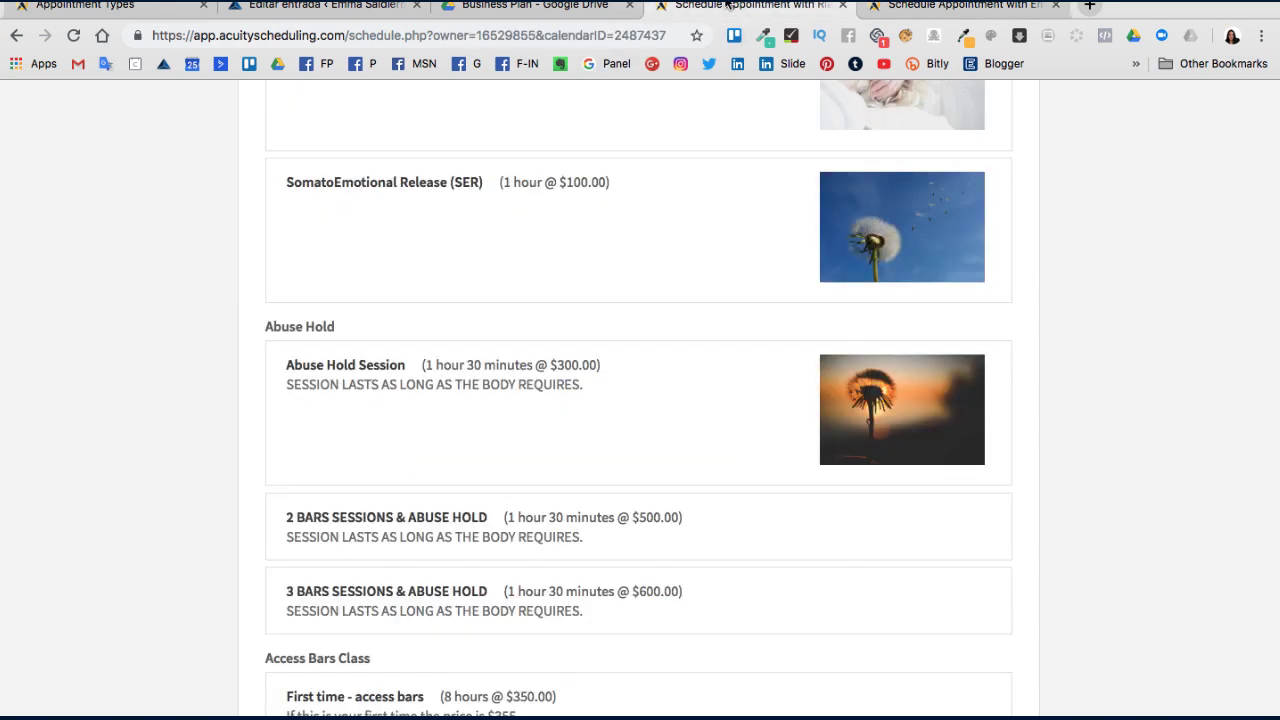
pyautogui.click(90, 6)
pyautogui.click(541, 536)
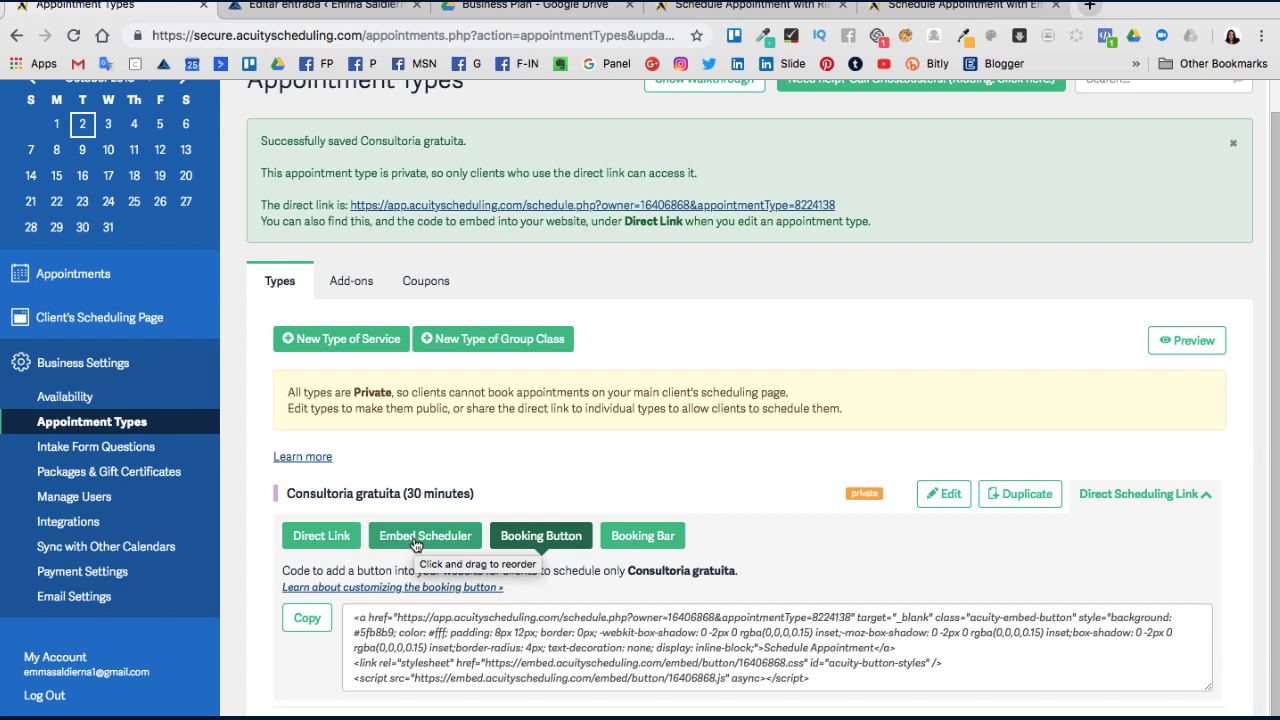
pyautogui.click(416, 545)
pyautogui.click(541, 538)
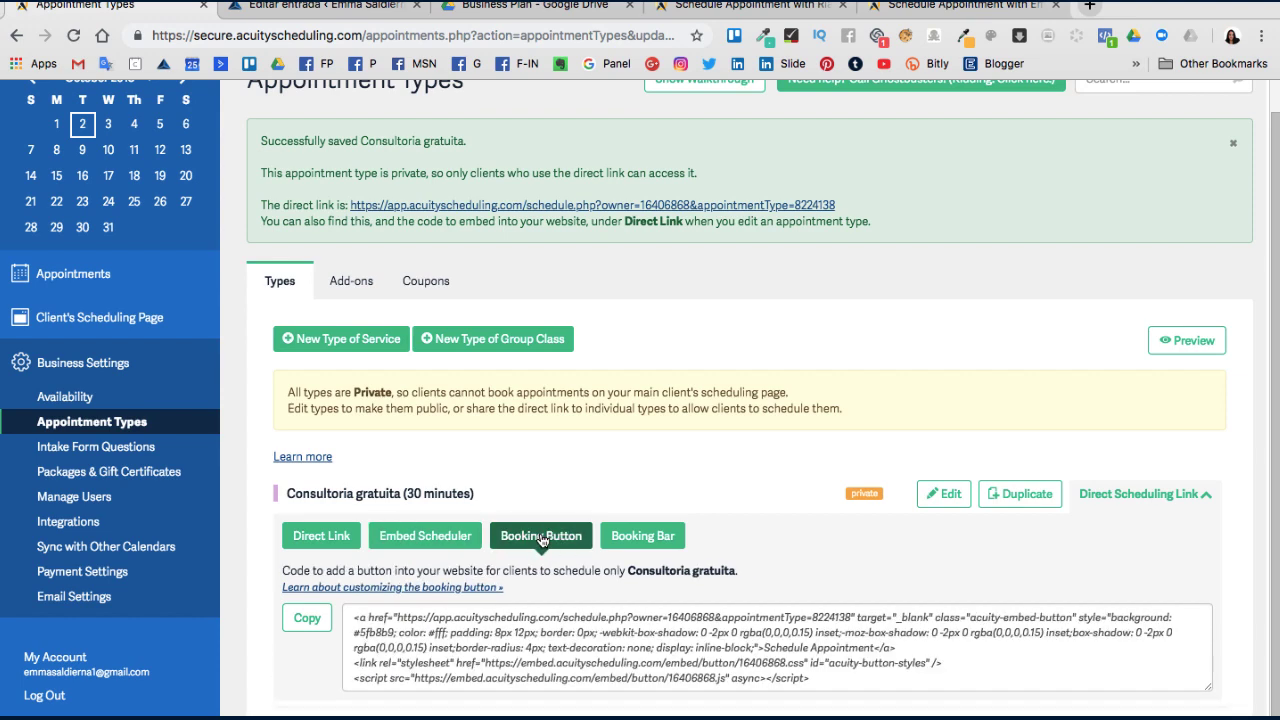
pyautogui.click(399, 549)
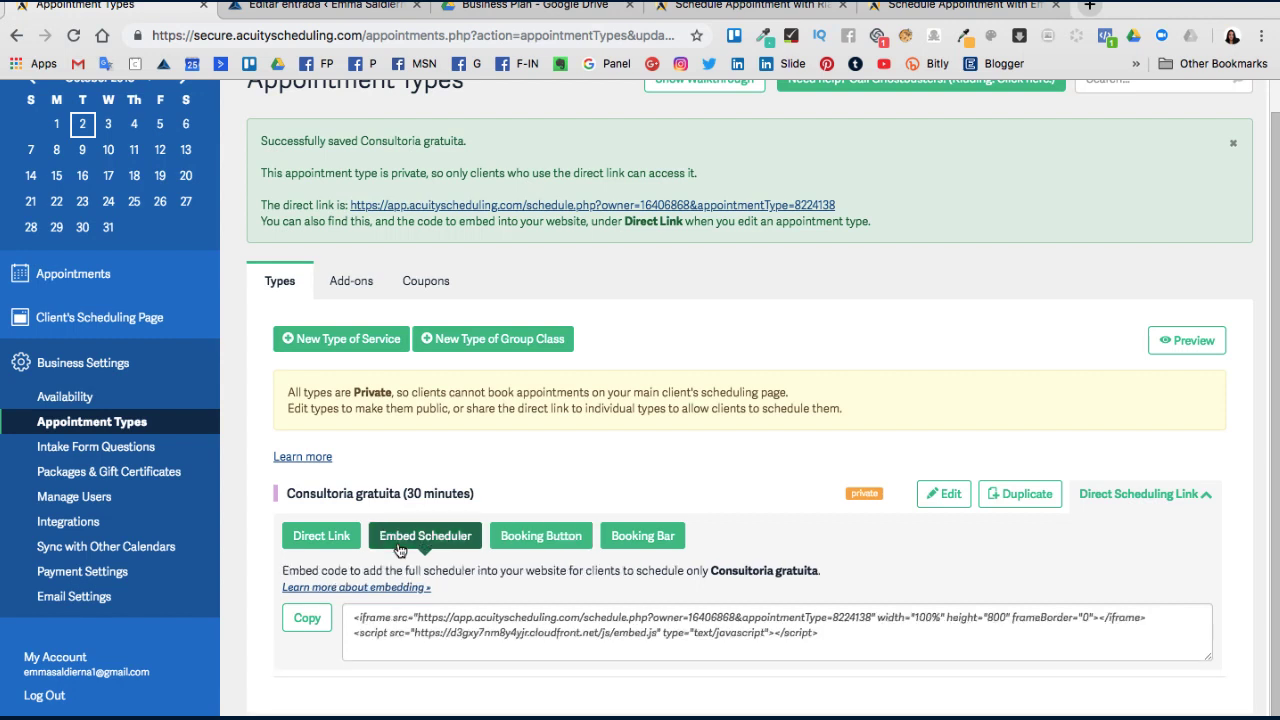
# - Look at the example booking page again, then display the direct link for Consultoria gratuita in the appointment types
pyautogui.click(905, 8)
pyautogui.click(752, 10)
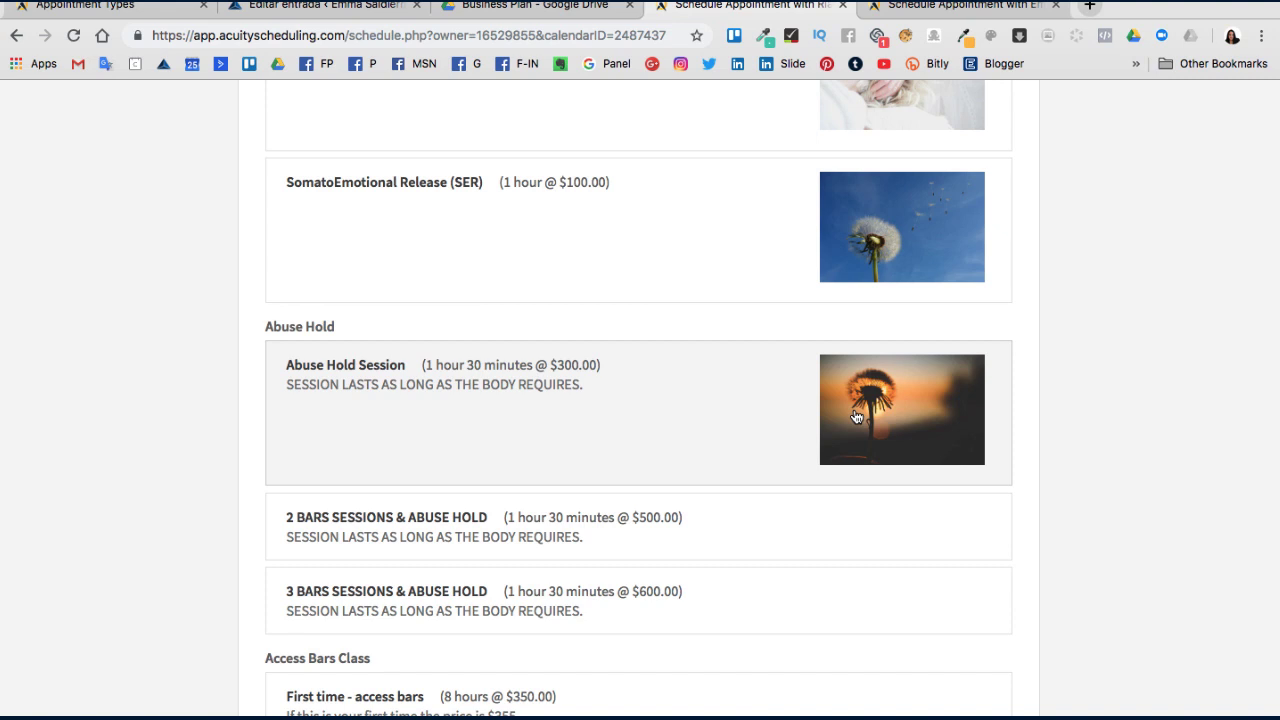
pyautogui.click(107, 5)
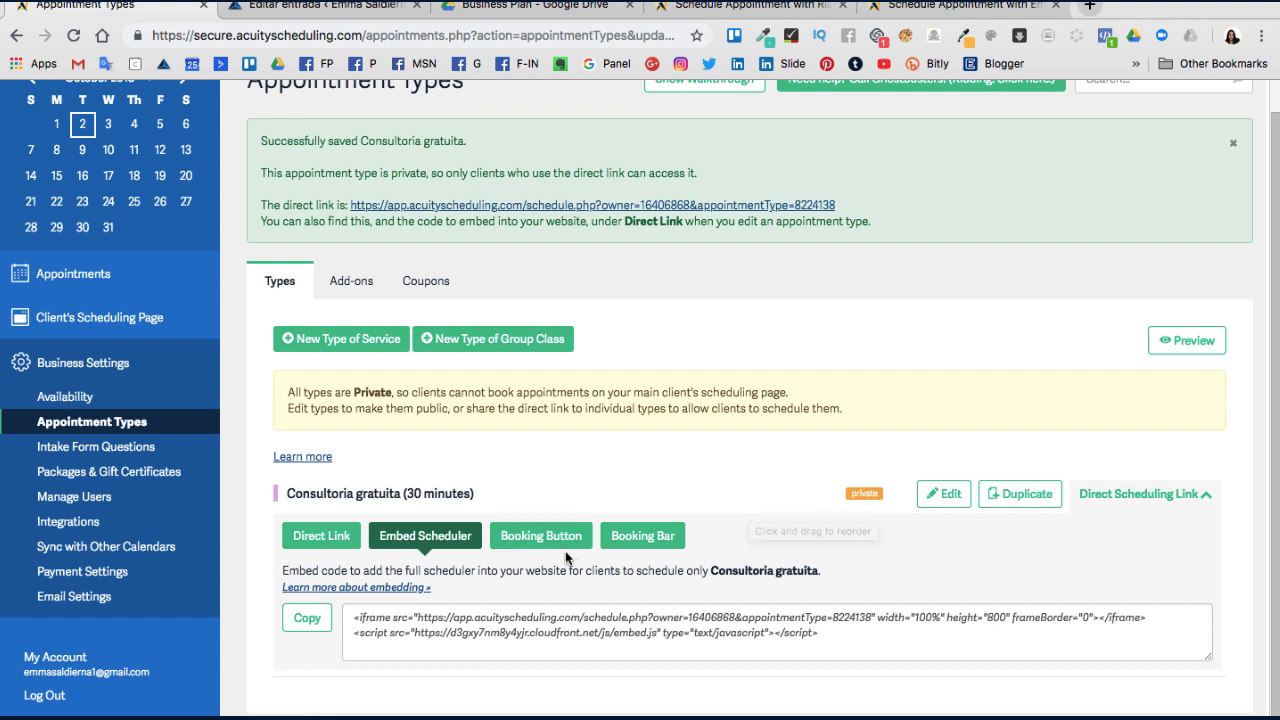
pyautogui.click(320, 540)
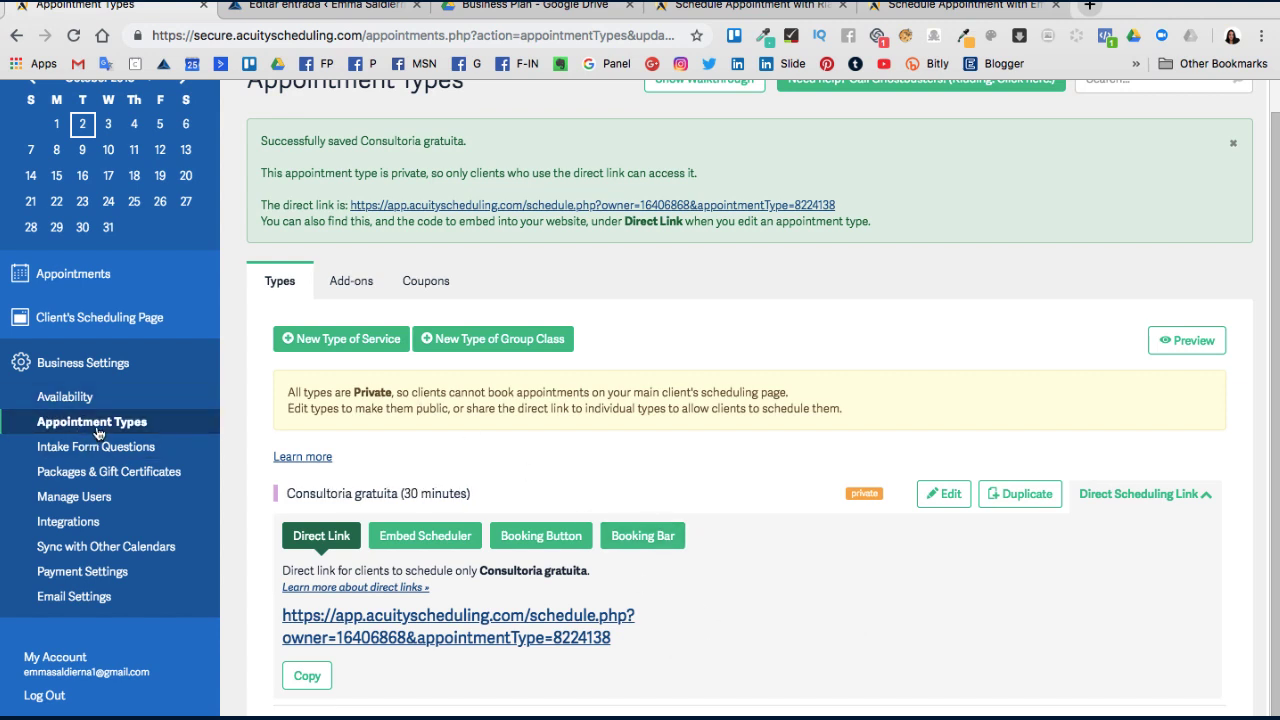
# - Review the October 2018 hours for Consultoria gratuita in the calendar availability and close the editor
pyautogui.click(72, 399)
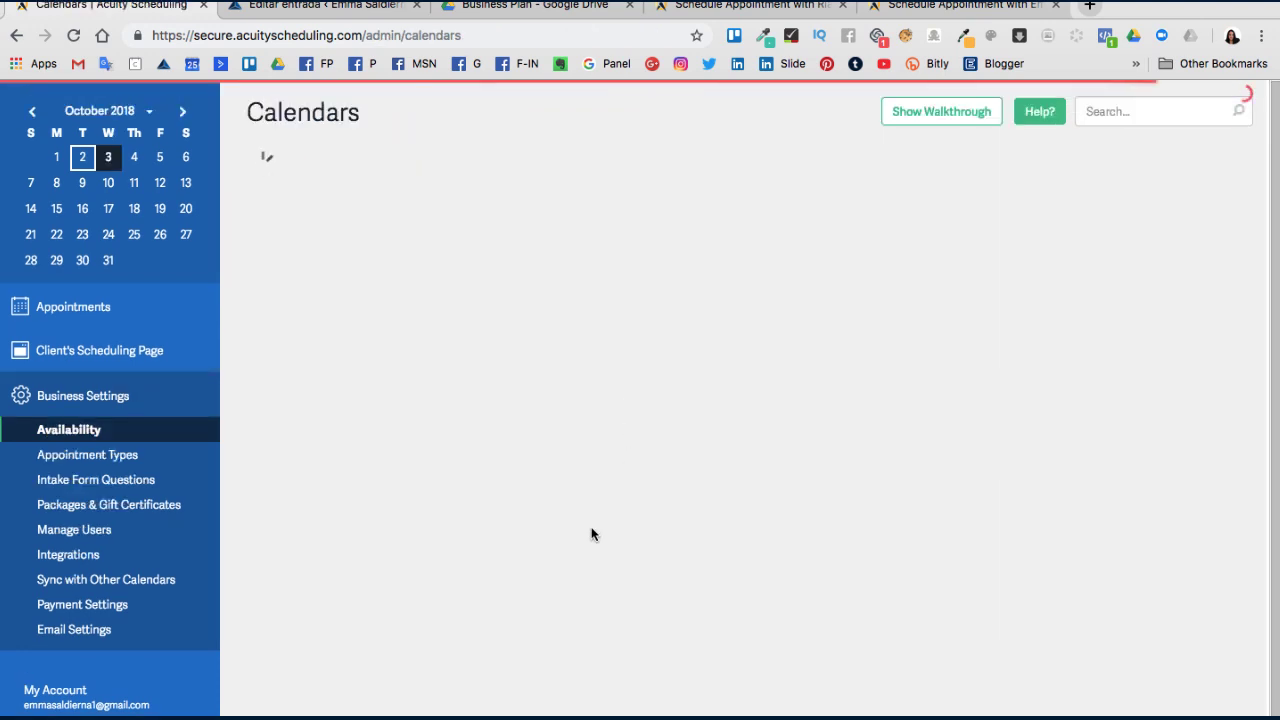
pyautogui.scroll(-3, 522, 651)
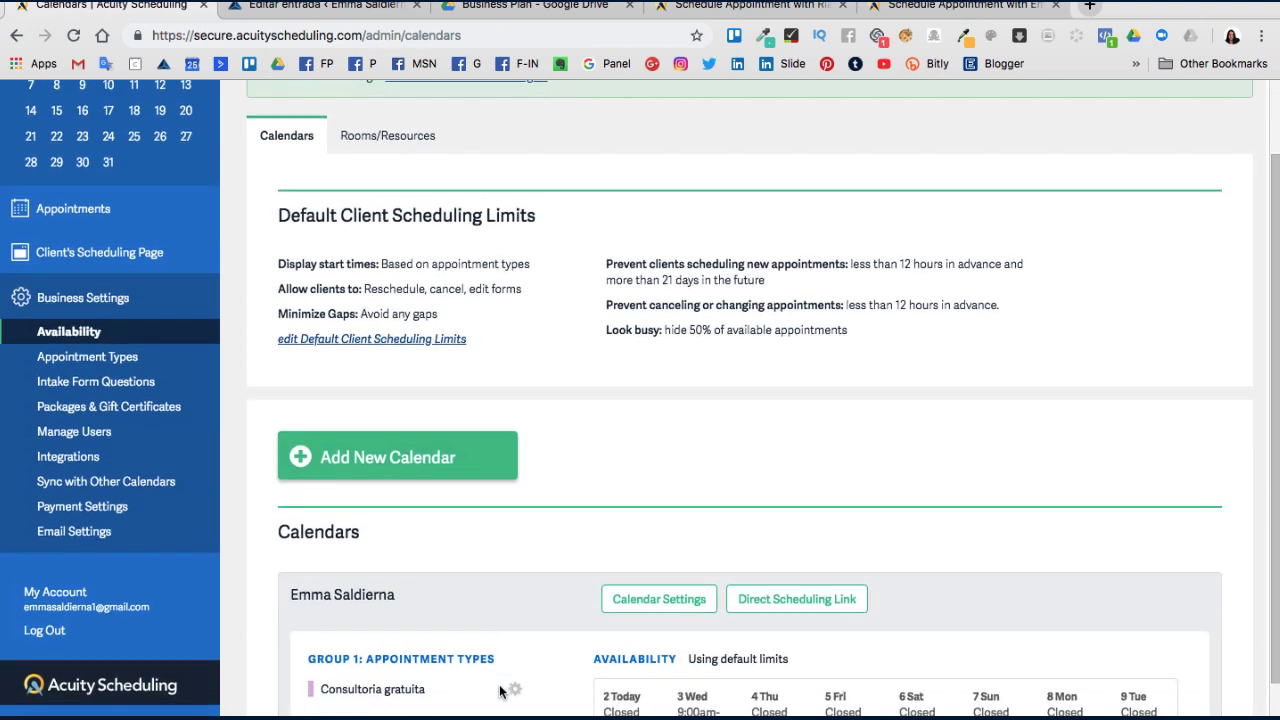
pyautogui.scroll(-2, 500, 688)
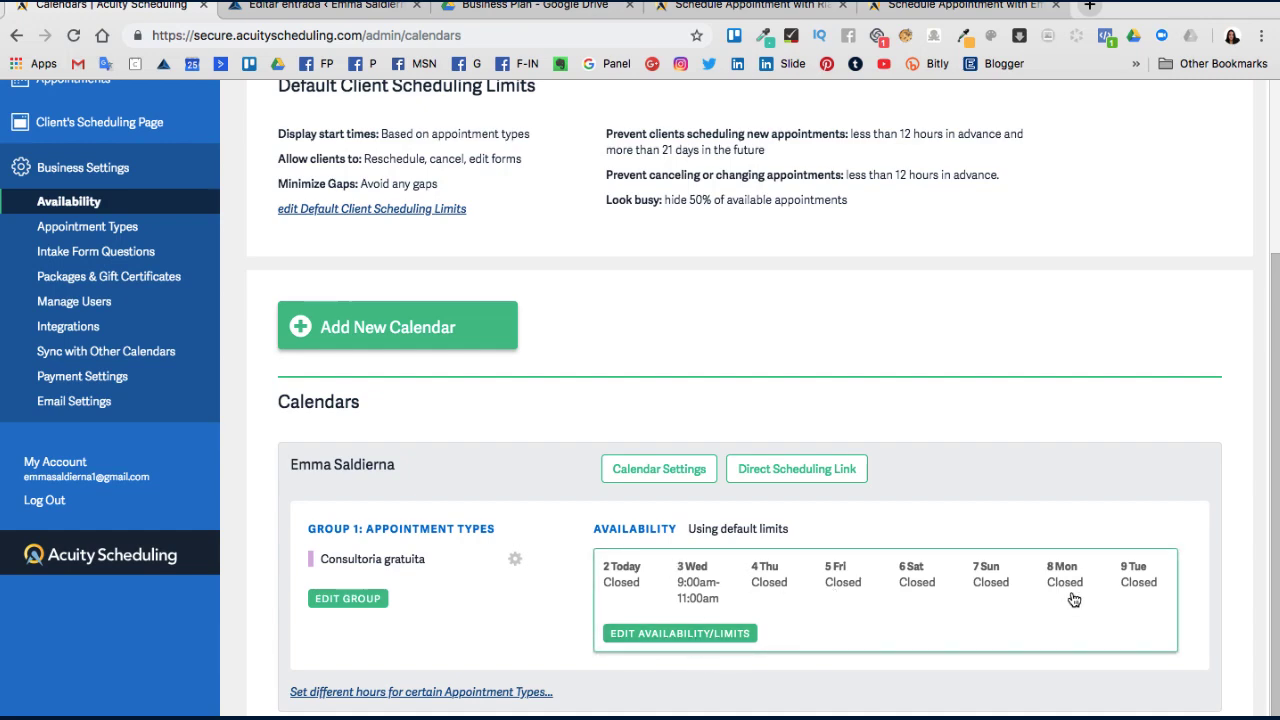
pyautogui.click(704, 637)
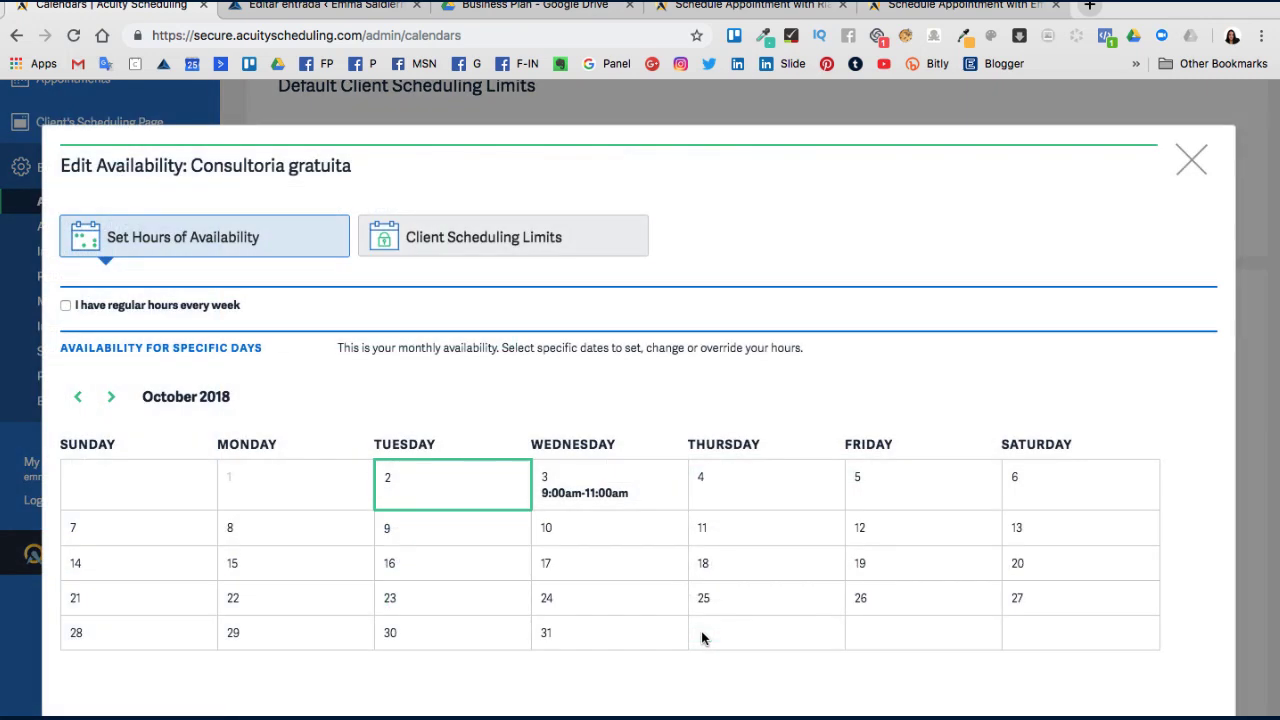
pyautogui.click(1189, 162)
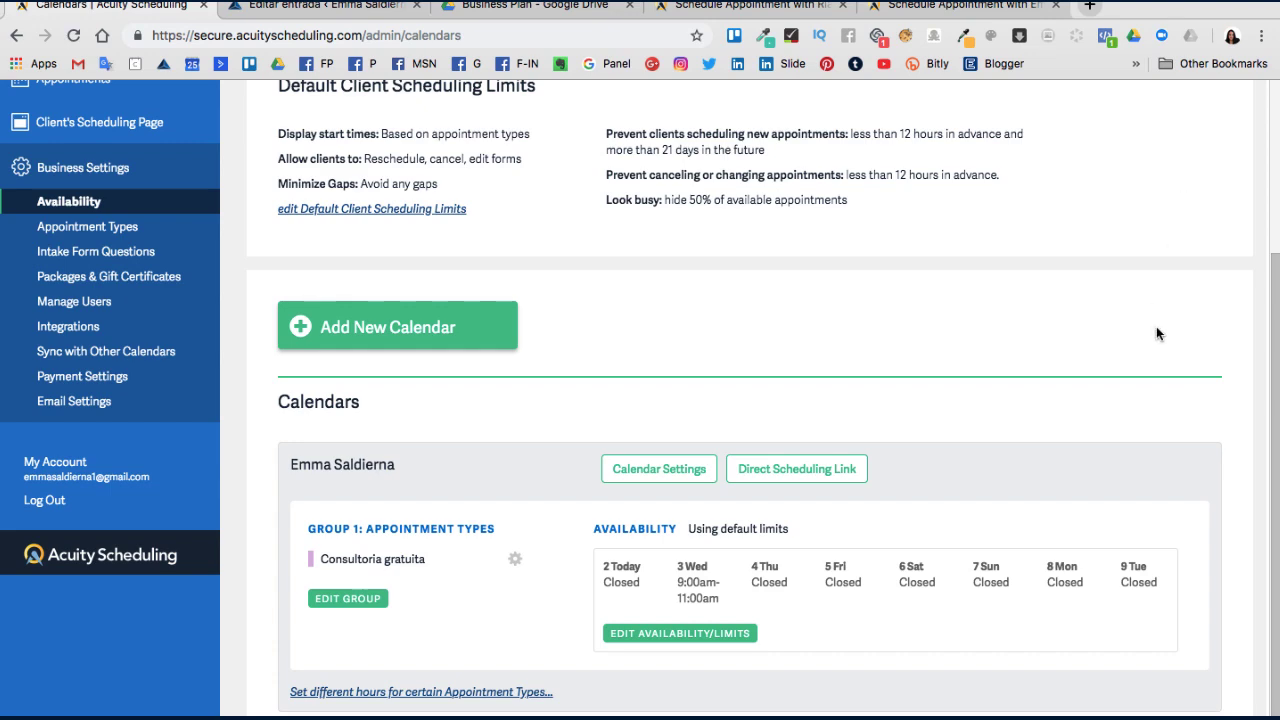
pyautogui.click(811, 595)
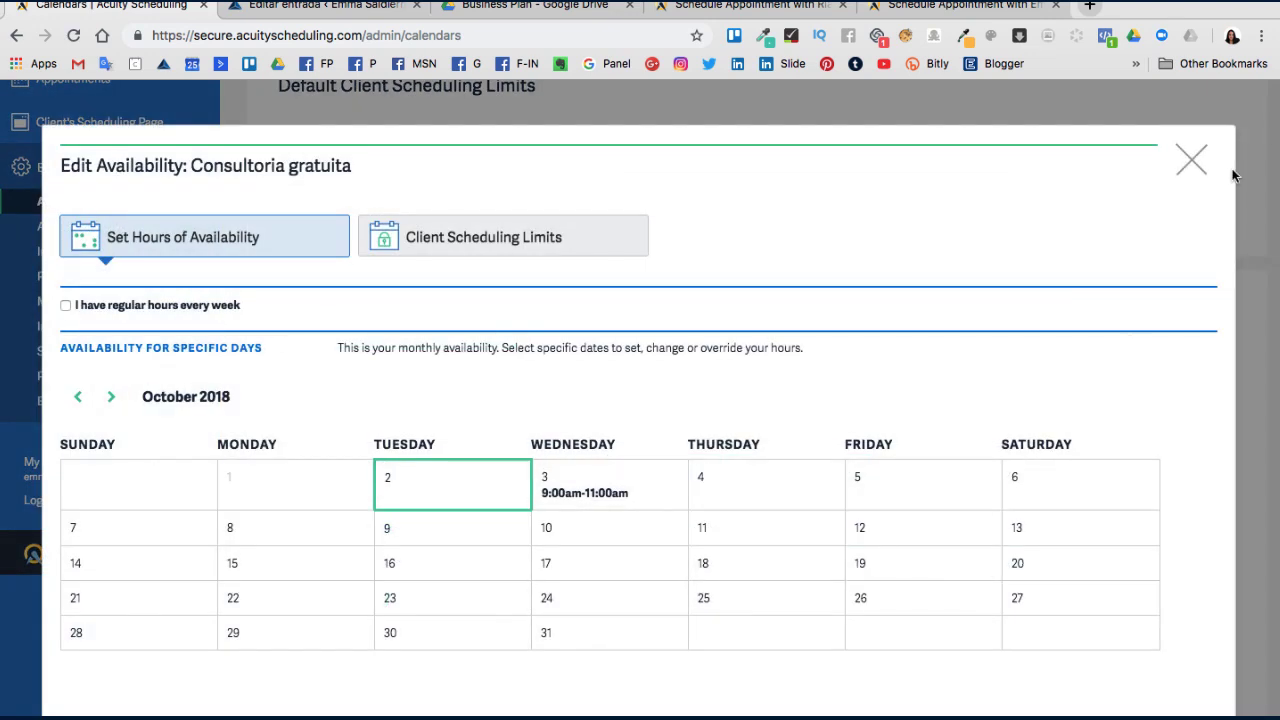
pyautogui.click(1198, 160)
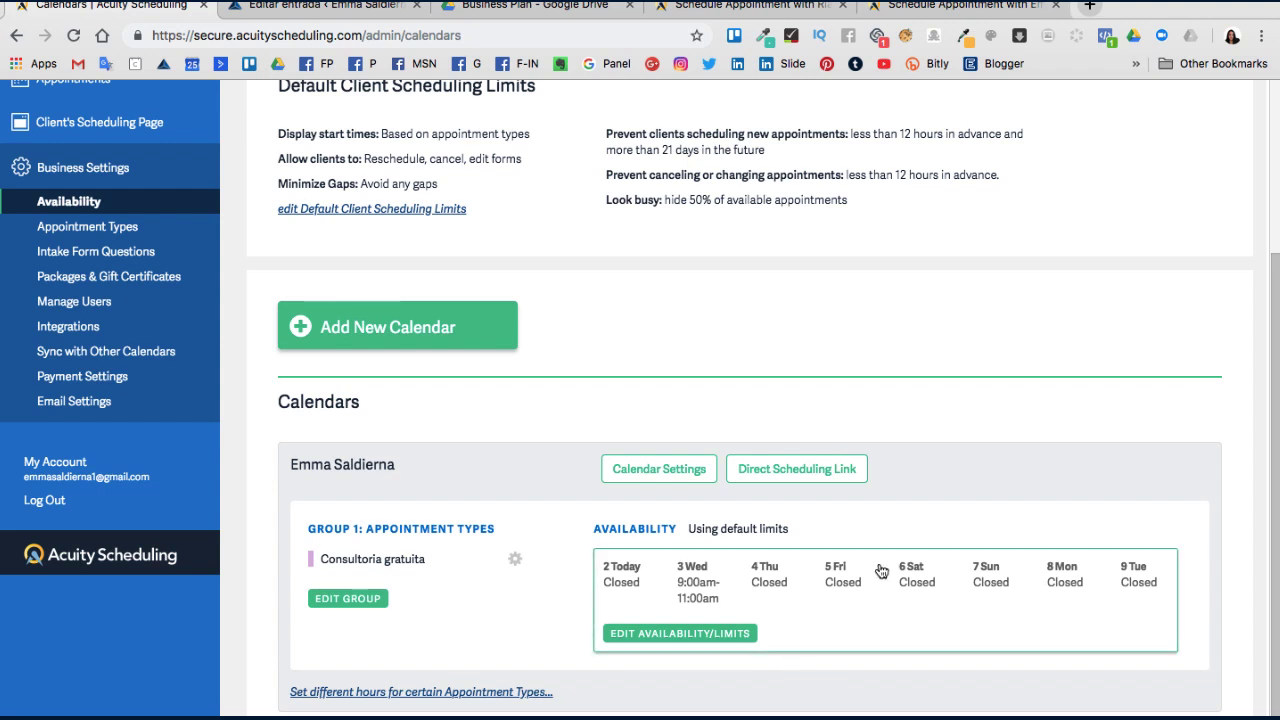
# - Look over the confirmation page of the booked Consultoria gratuita appointment
pyautogui.click(966, 7)
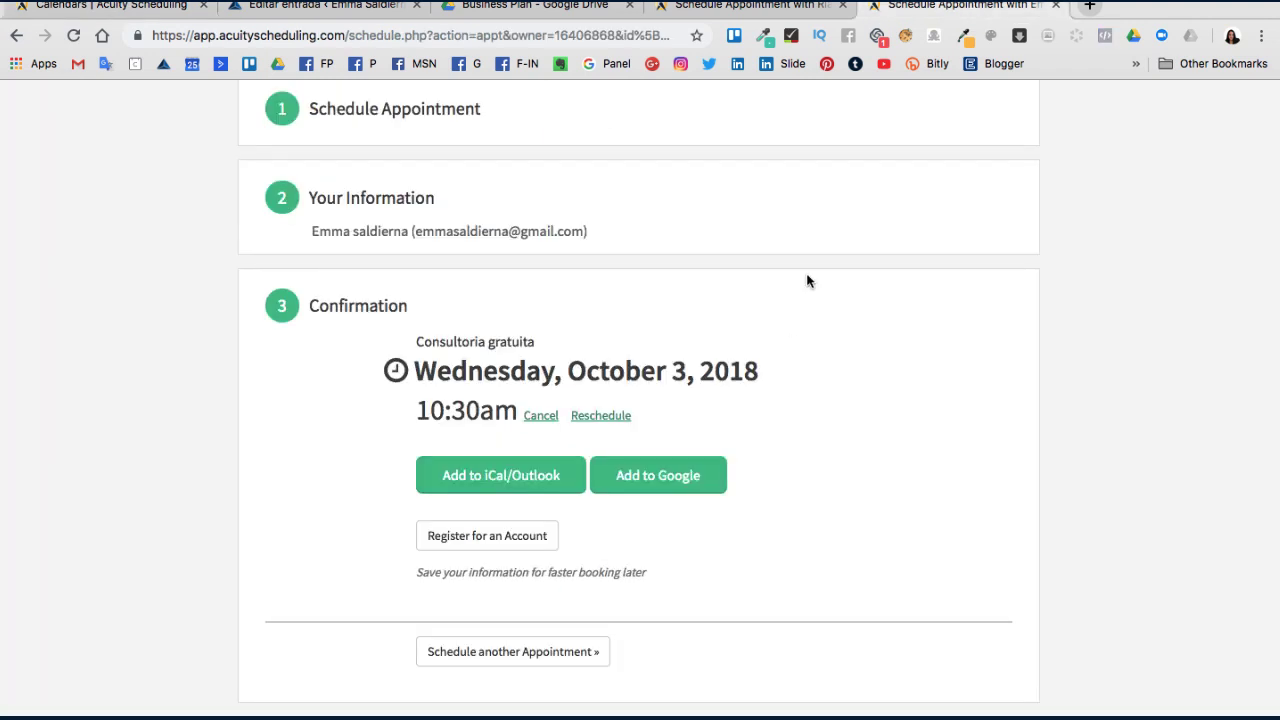
pyautogui.scroll(2, 402, 306)
pyautogui.scroll(-2, 402, 306)
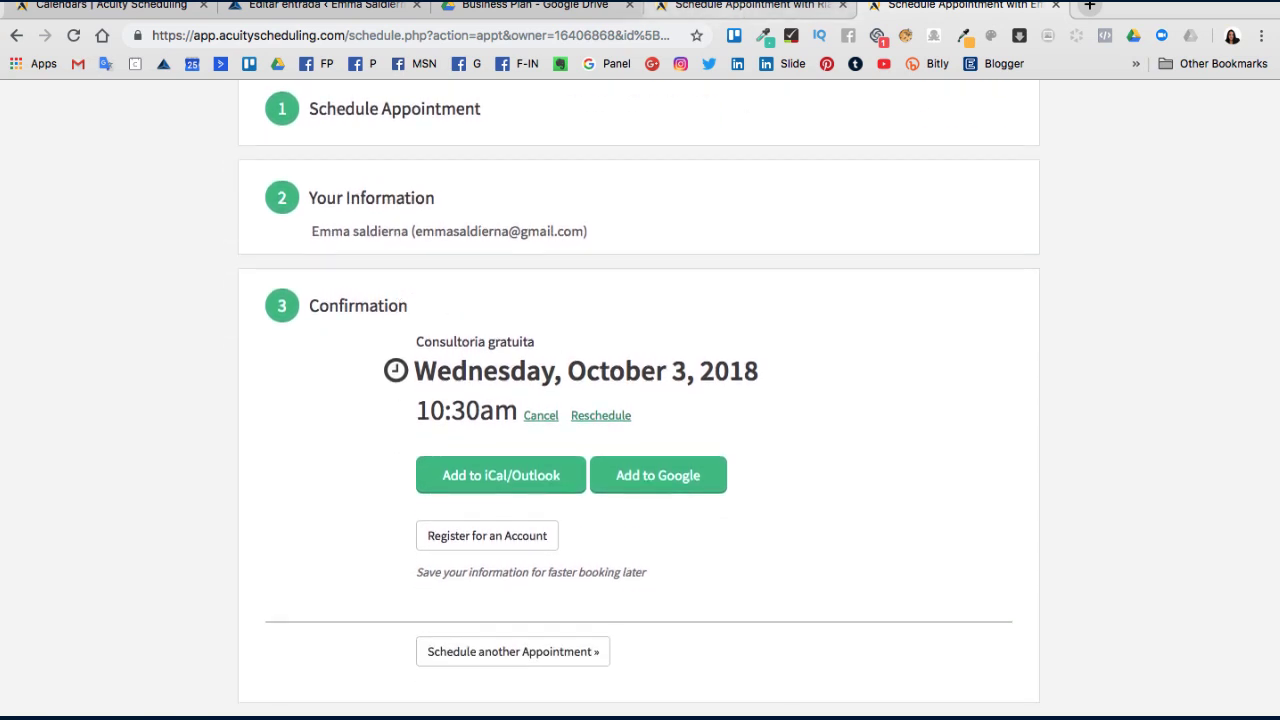
# - Return to the scheduling administration and view the payment services available among the integrations
pyautogui.click(104, 8)
pyautogui.scroll(2, 128, 392)
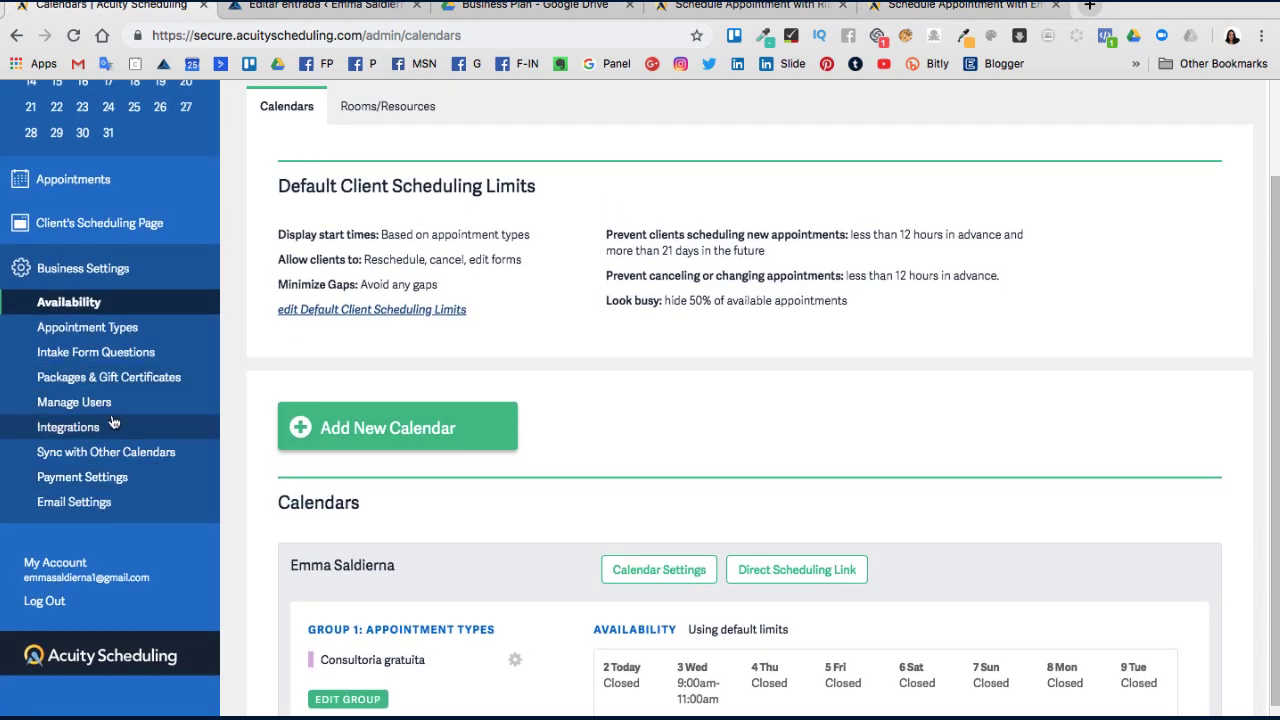
pyautogui.scroll(1, 112, 425)
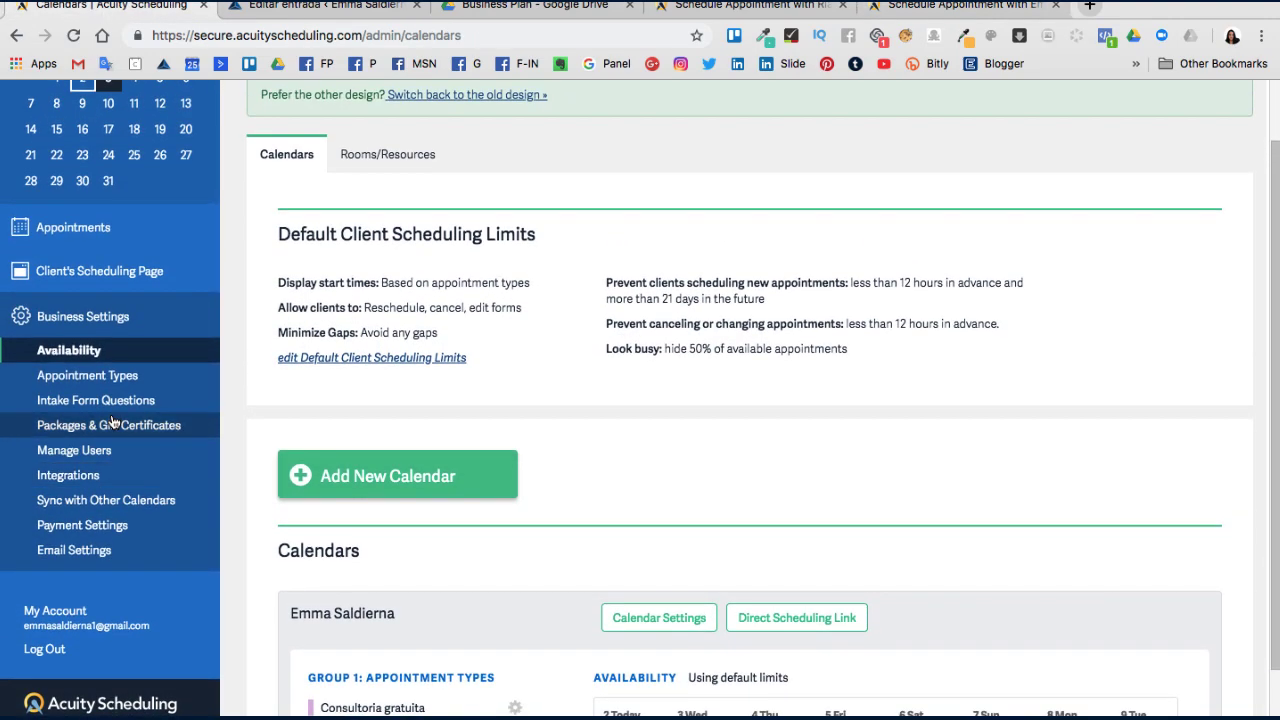
pyautogui.click(99, 479)
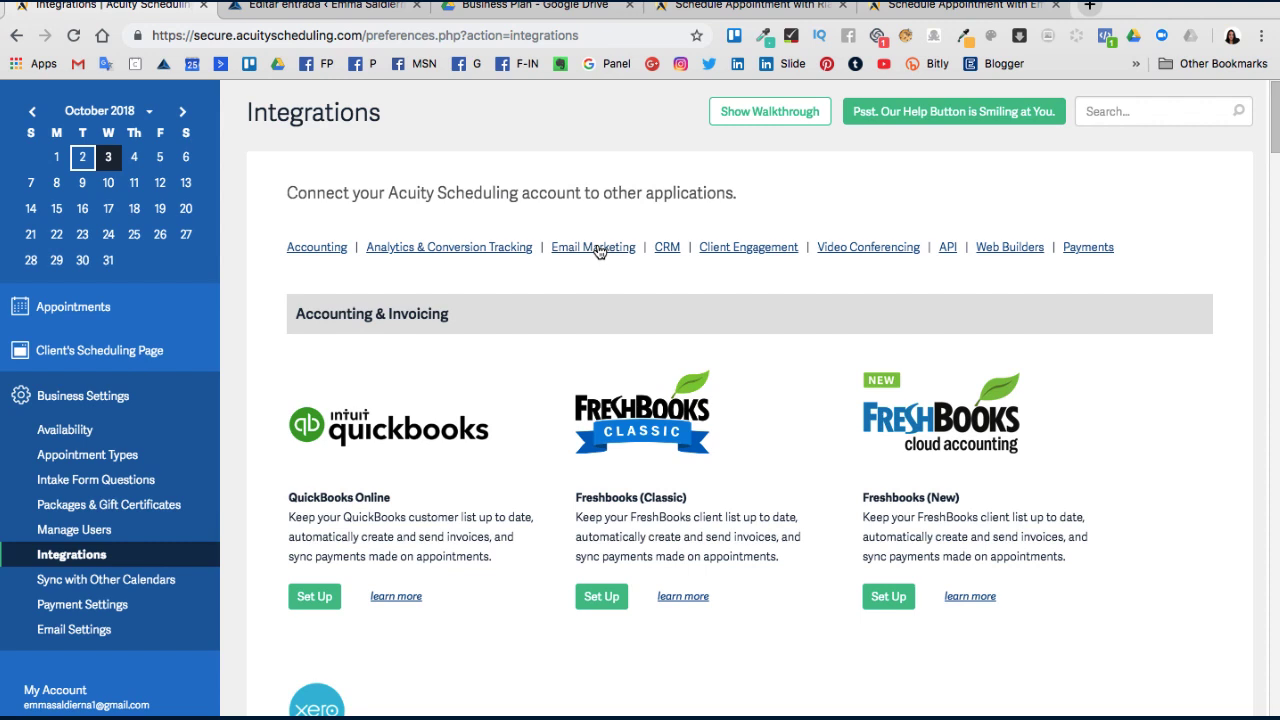
pyautogui.click(1089, 249)
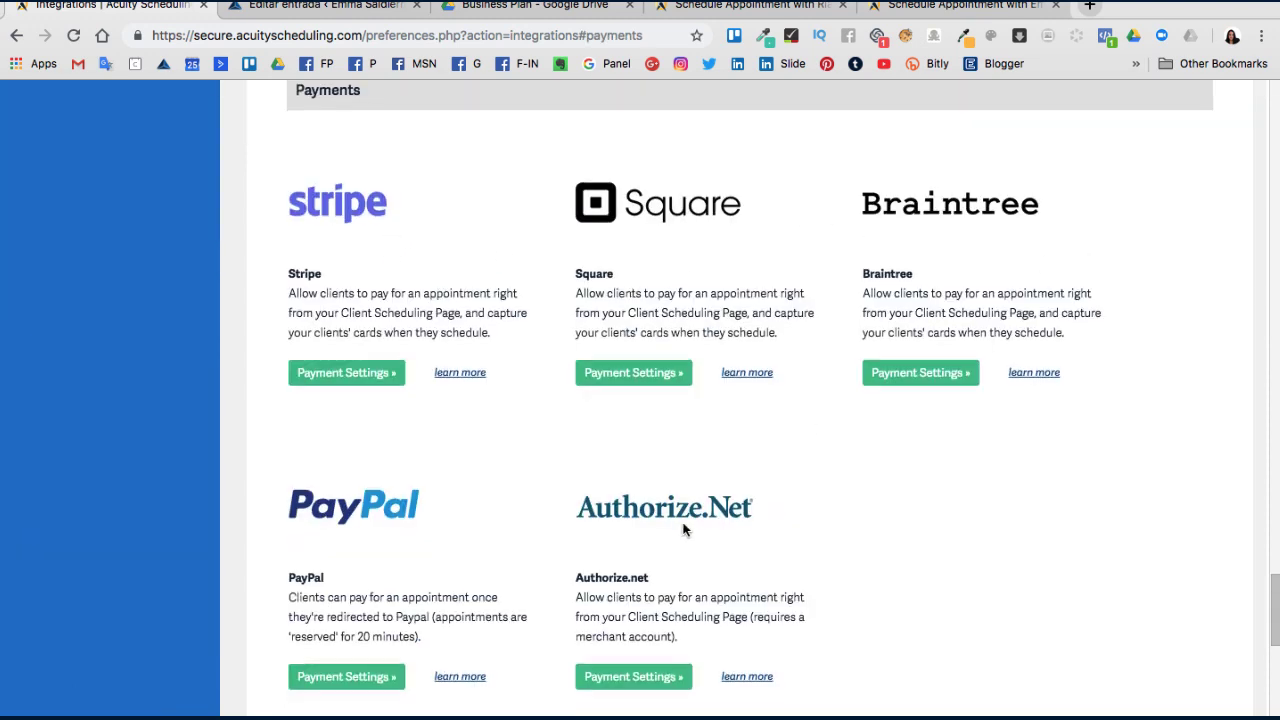
# - Look over the payment services, then review the other integration categories back to the beginning of the Integrations page
pyautogui.scroll(1, 686, 528)
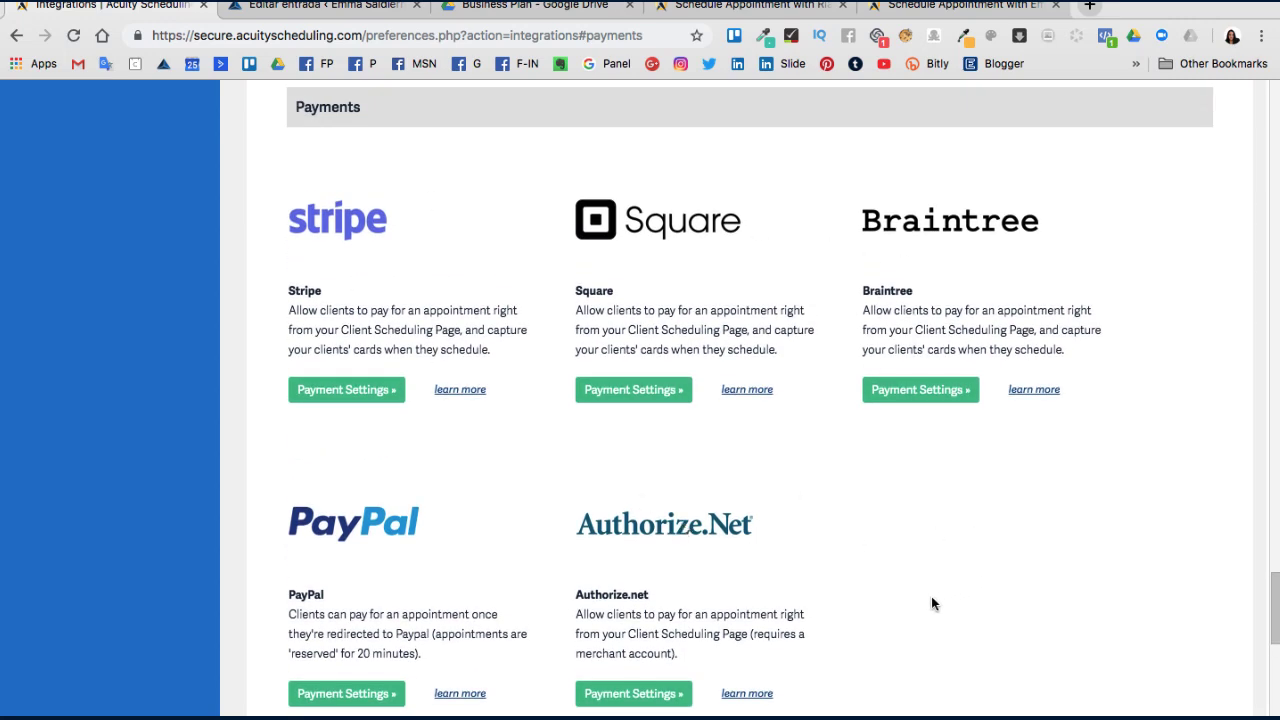
pyautogui.scroll(-1, 940, 548)
pyautogui.scroll(2, 940, 548)
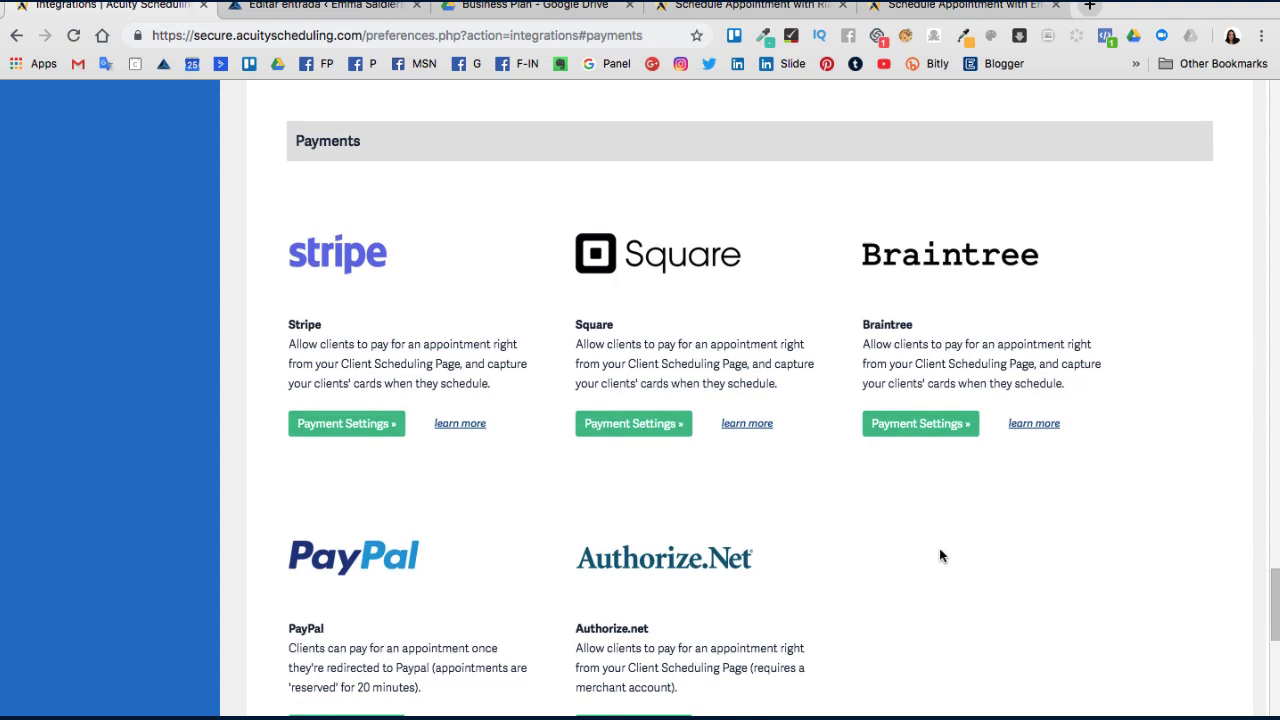
pyautogui.scroll(15, 940, 552)
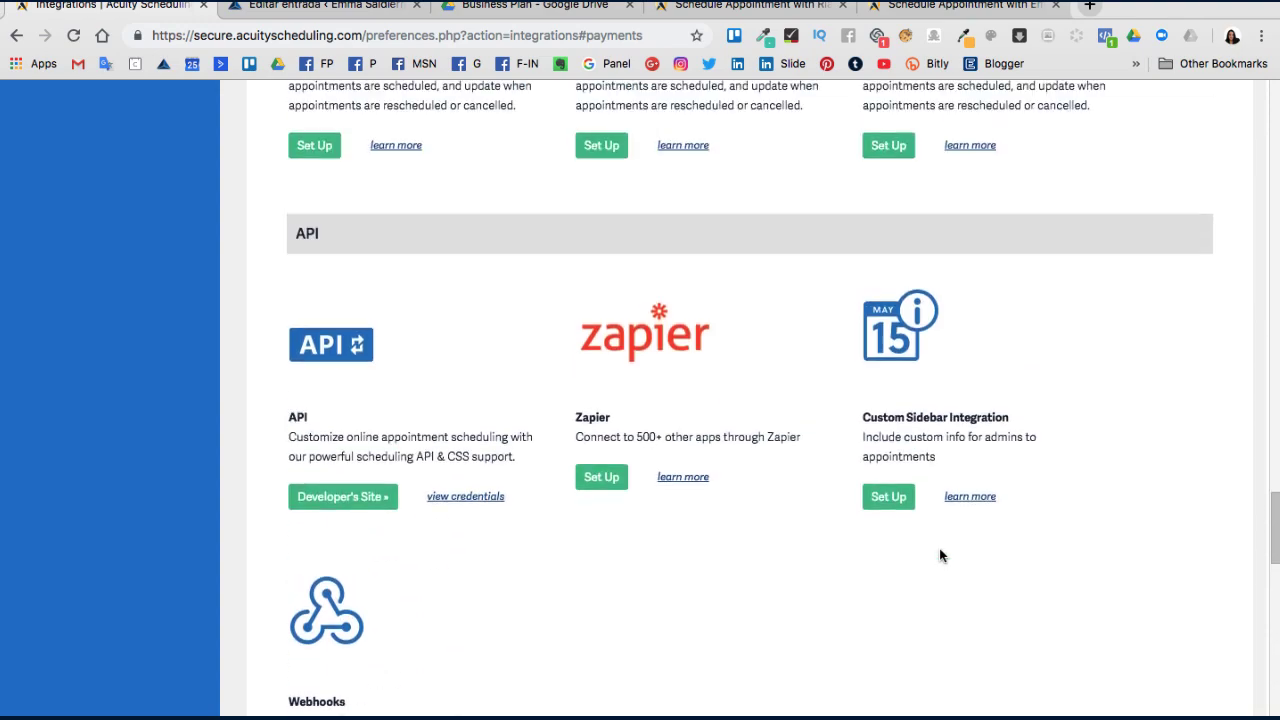
pyautogui.scroll(15, 940, 556)
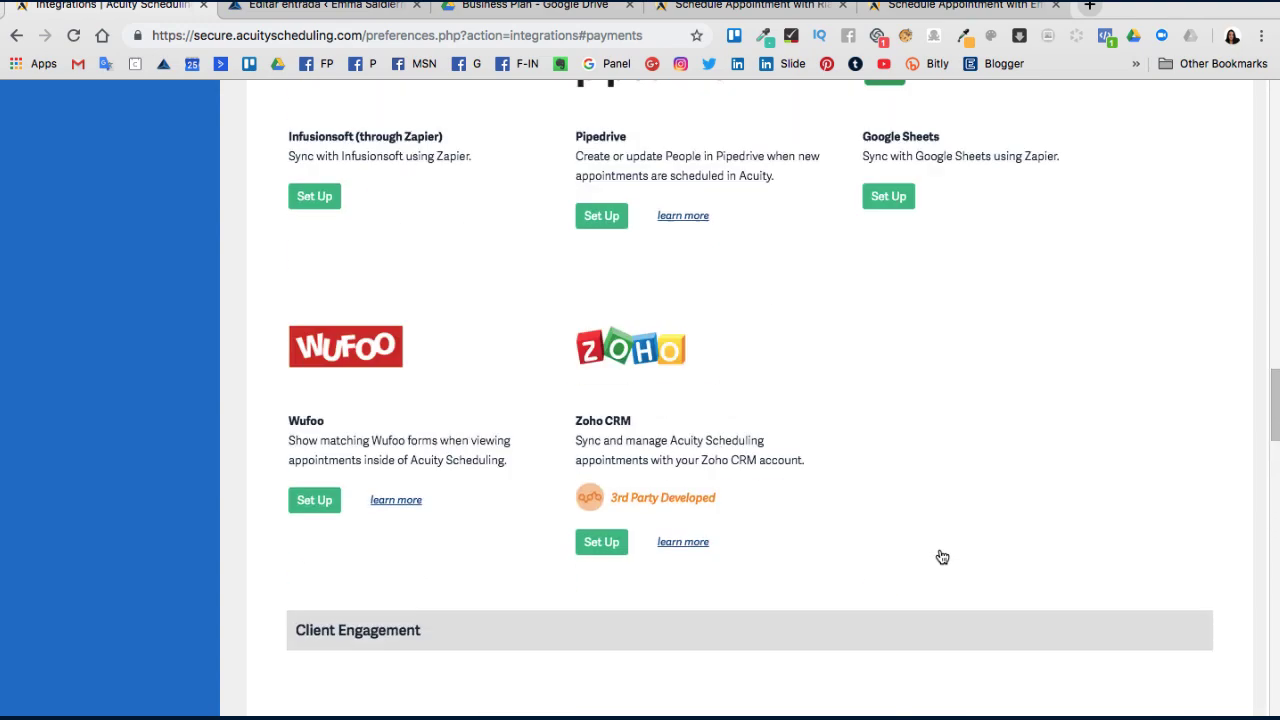
pyautogui.scroll(10, 942, 557)
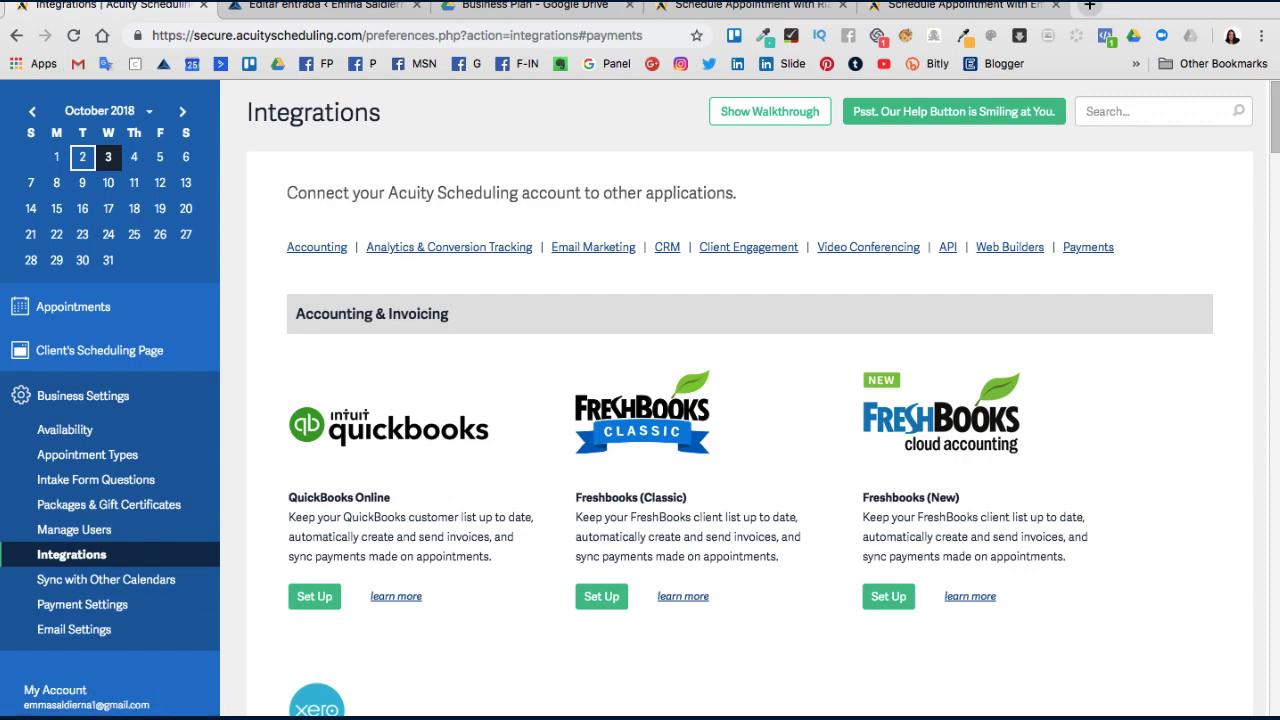
pyautogui.scroll(-1, 75, 705)
pyautogui.scroll(-2, 75, 712)
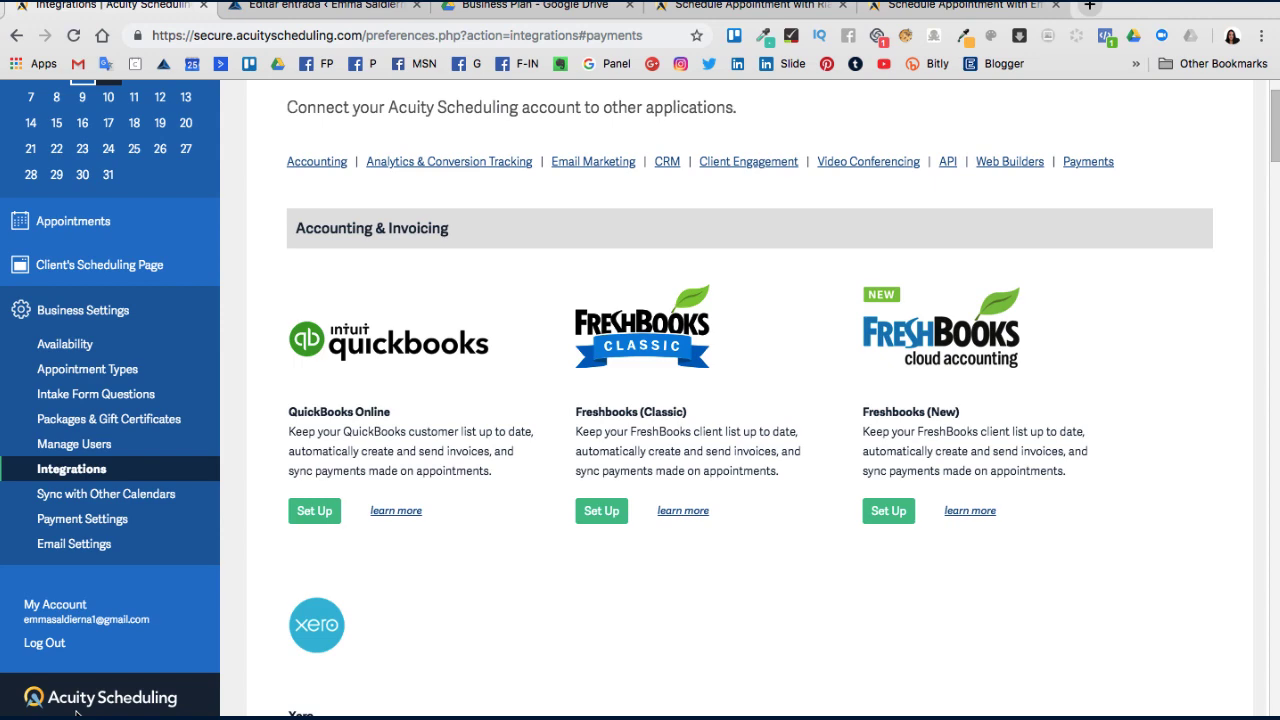
pyautogui.scroll(-1, 76, 712)
pyautogui.scroll(3, 76, 712)
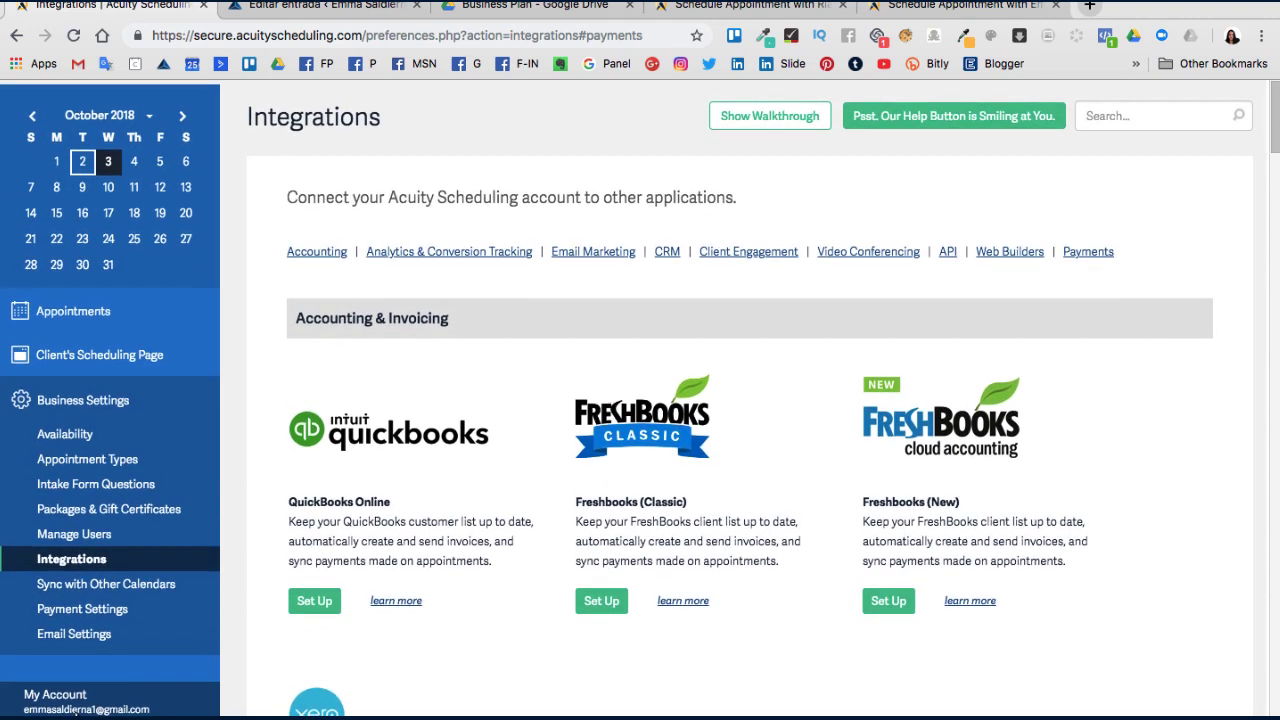
pyautogui.scroll(-2, 76, 700)
pyautogui.scroll(2, 76, 700)
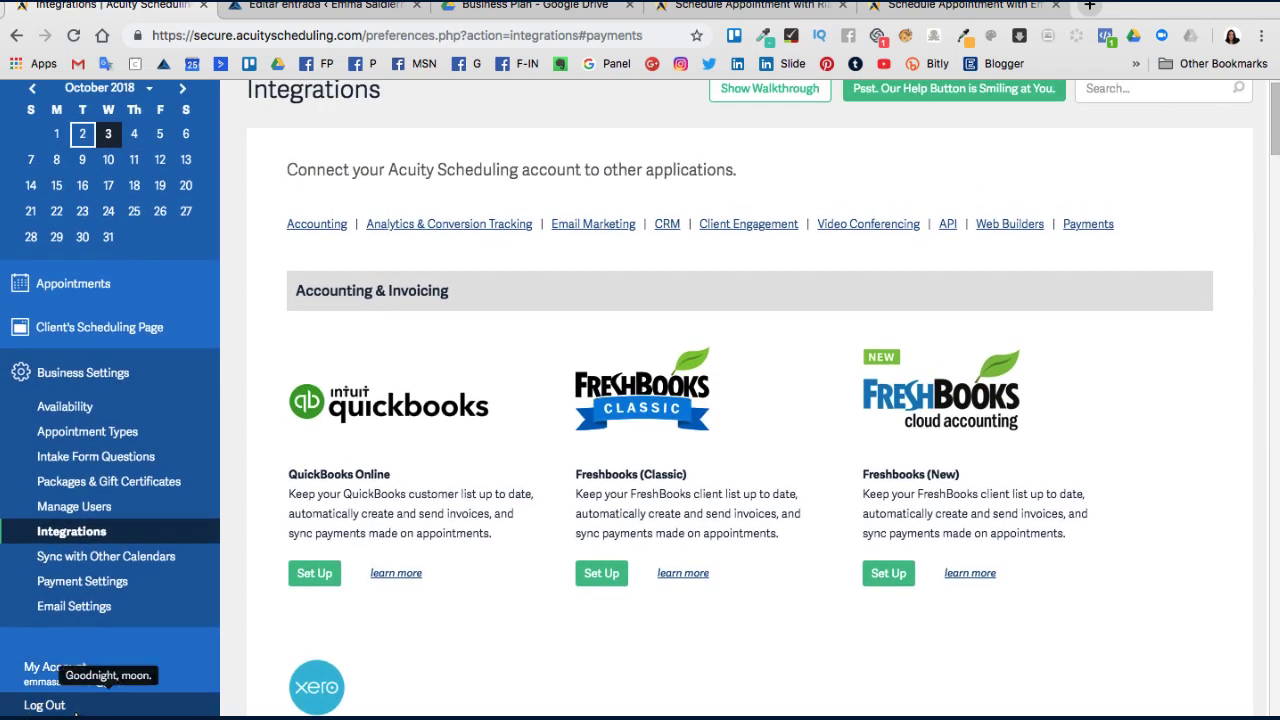